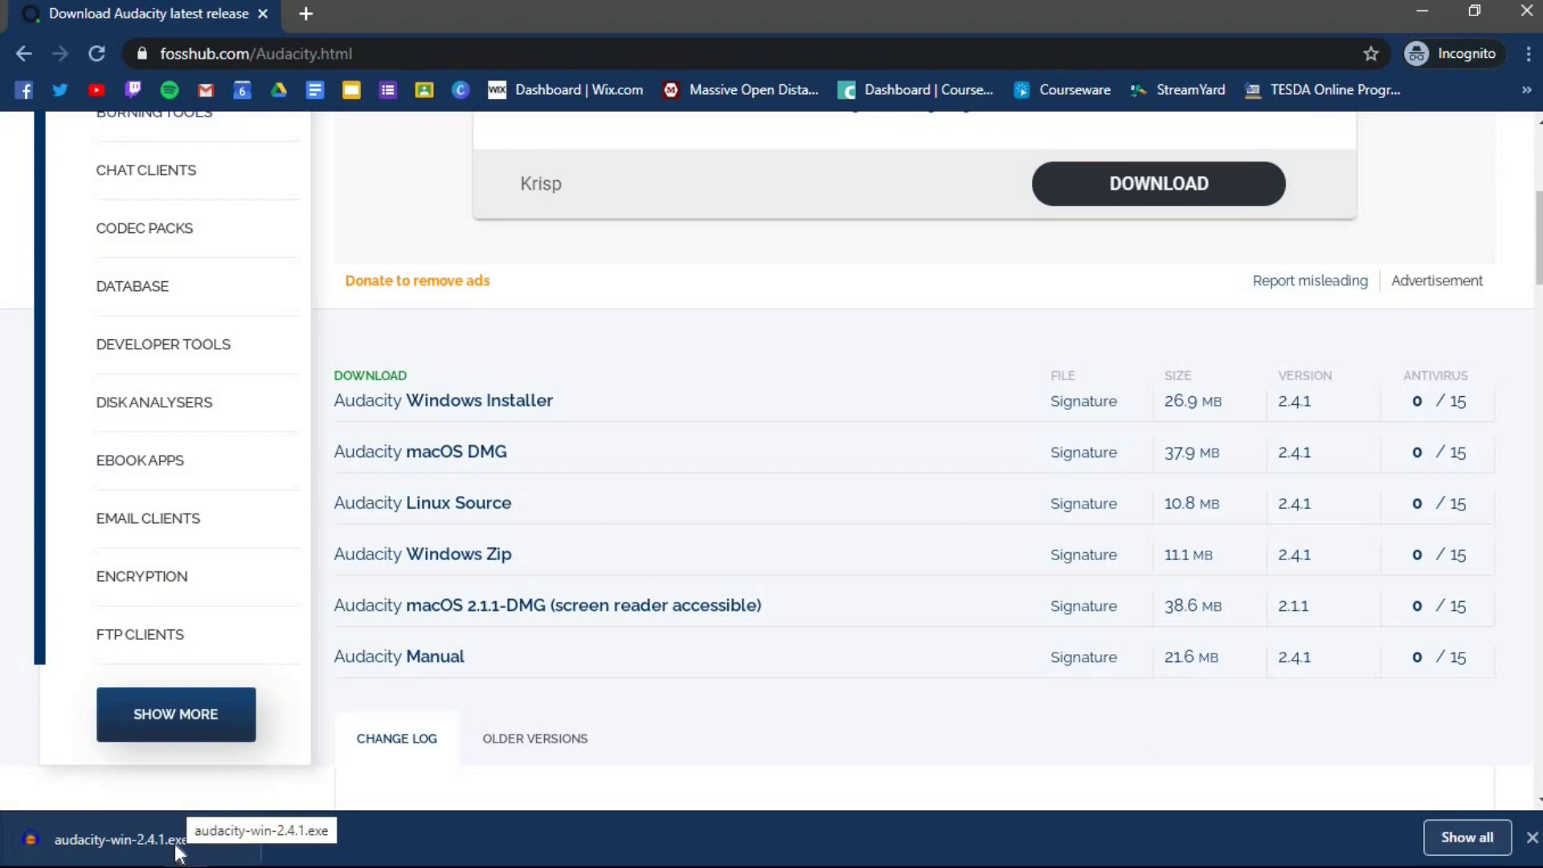
Run the downloaded audacity-win-2.4.1.exe installer, and launch Audacity from the desktop in a maximized window with the welcome dialog dismissed.
{"action": "left_click", "coordinate": [137, 832]}
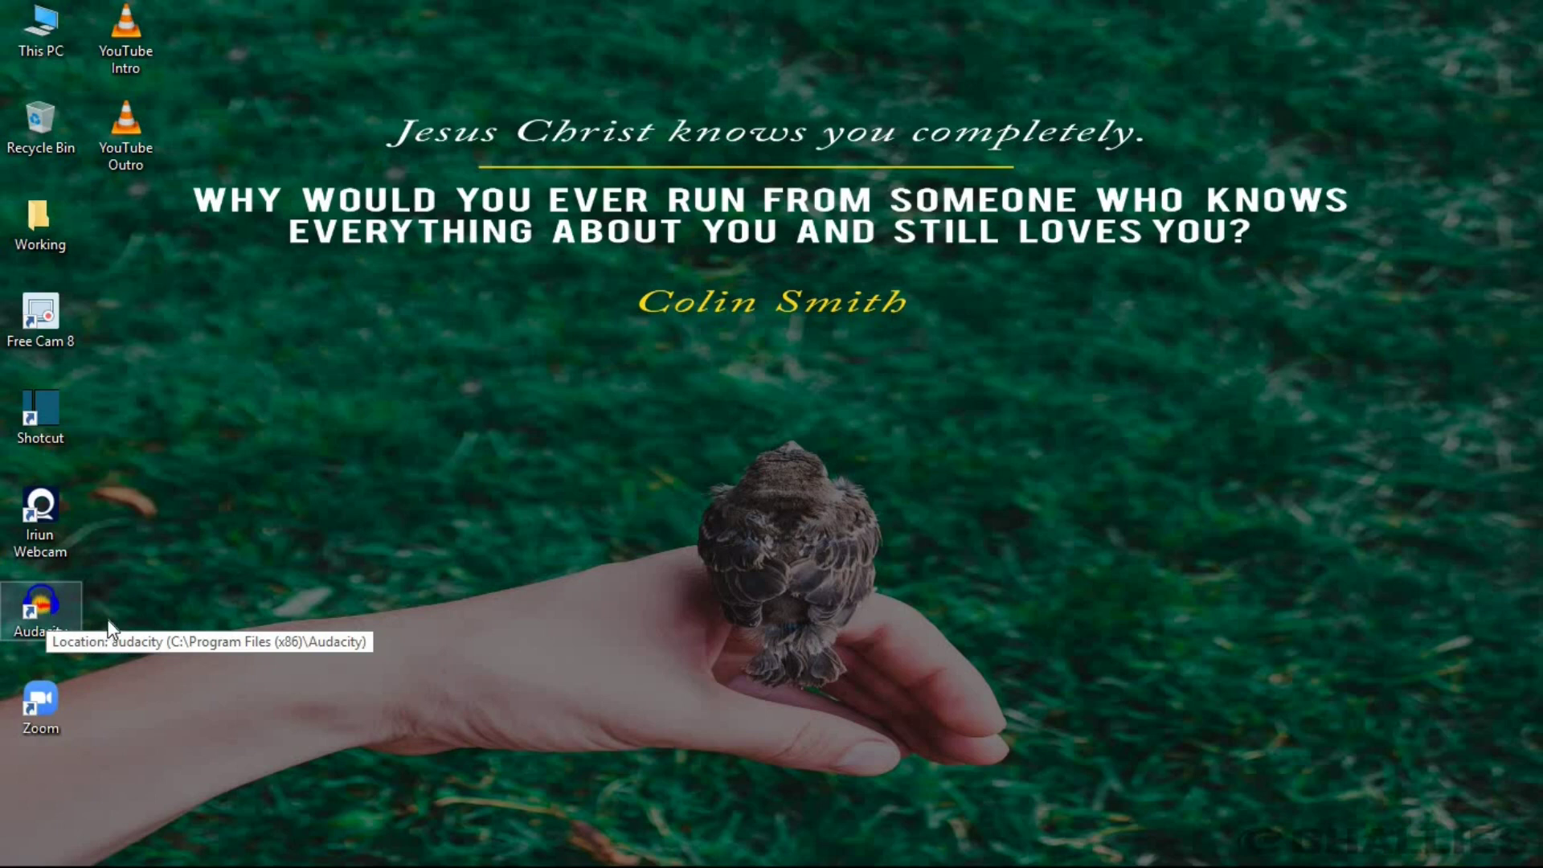
{"action": "double_click", "coordinate": [54, 624]}
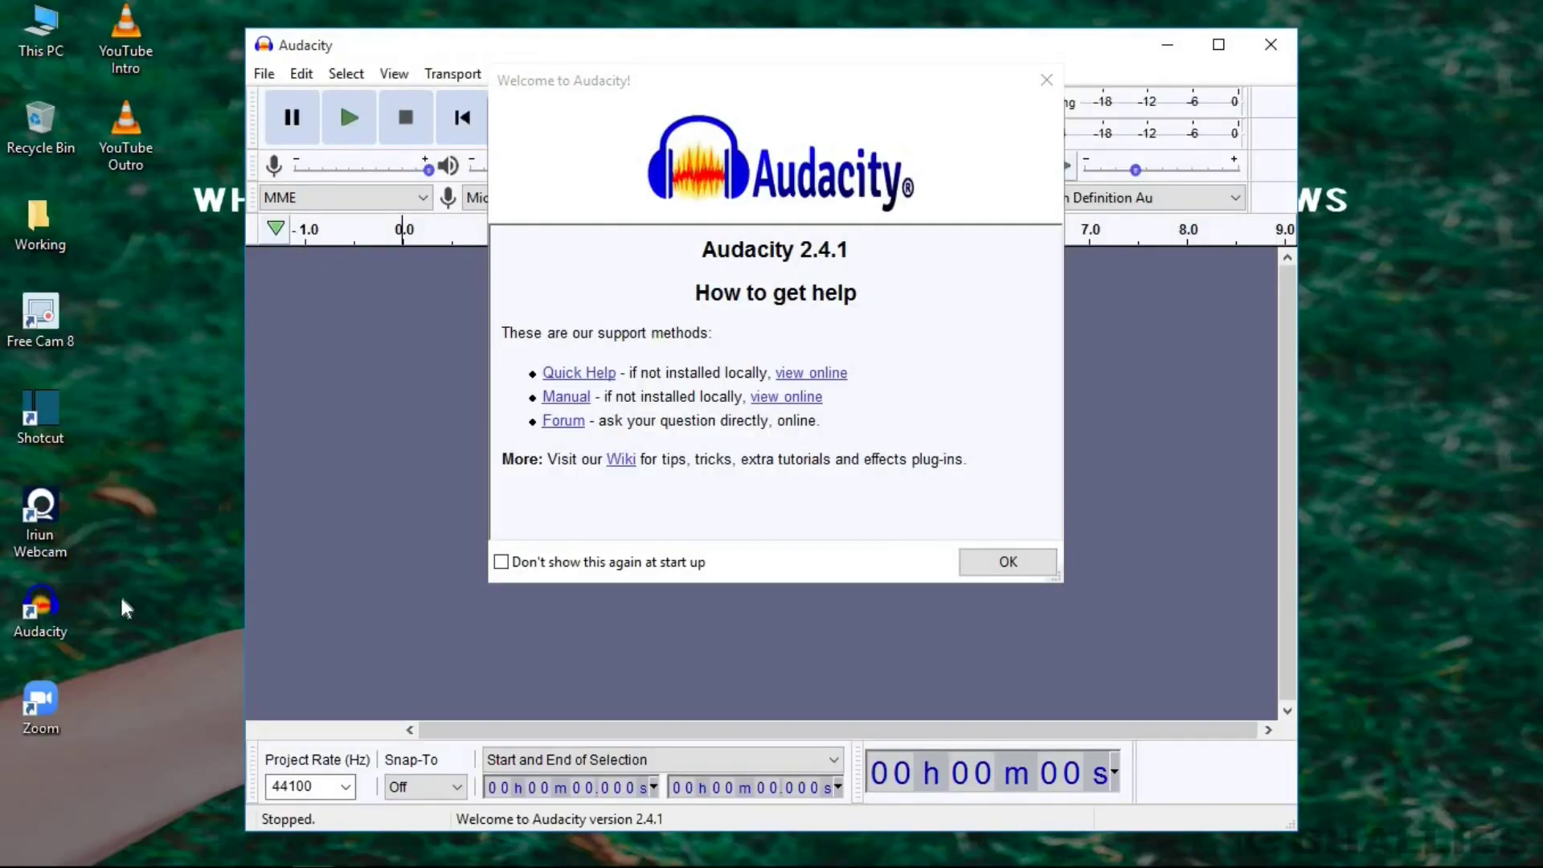
{"action": "left_click", "coordinate": [1022, 562]}
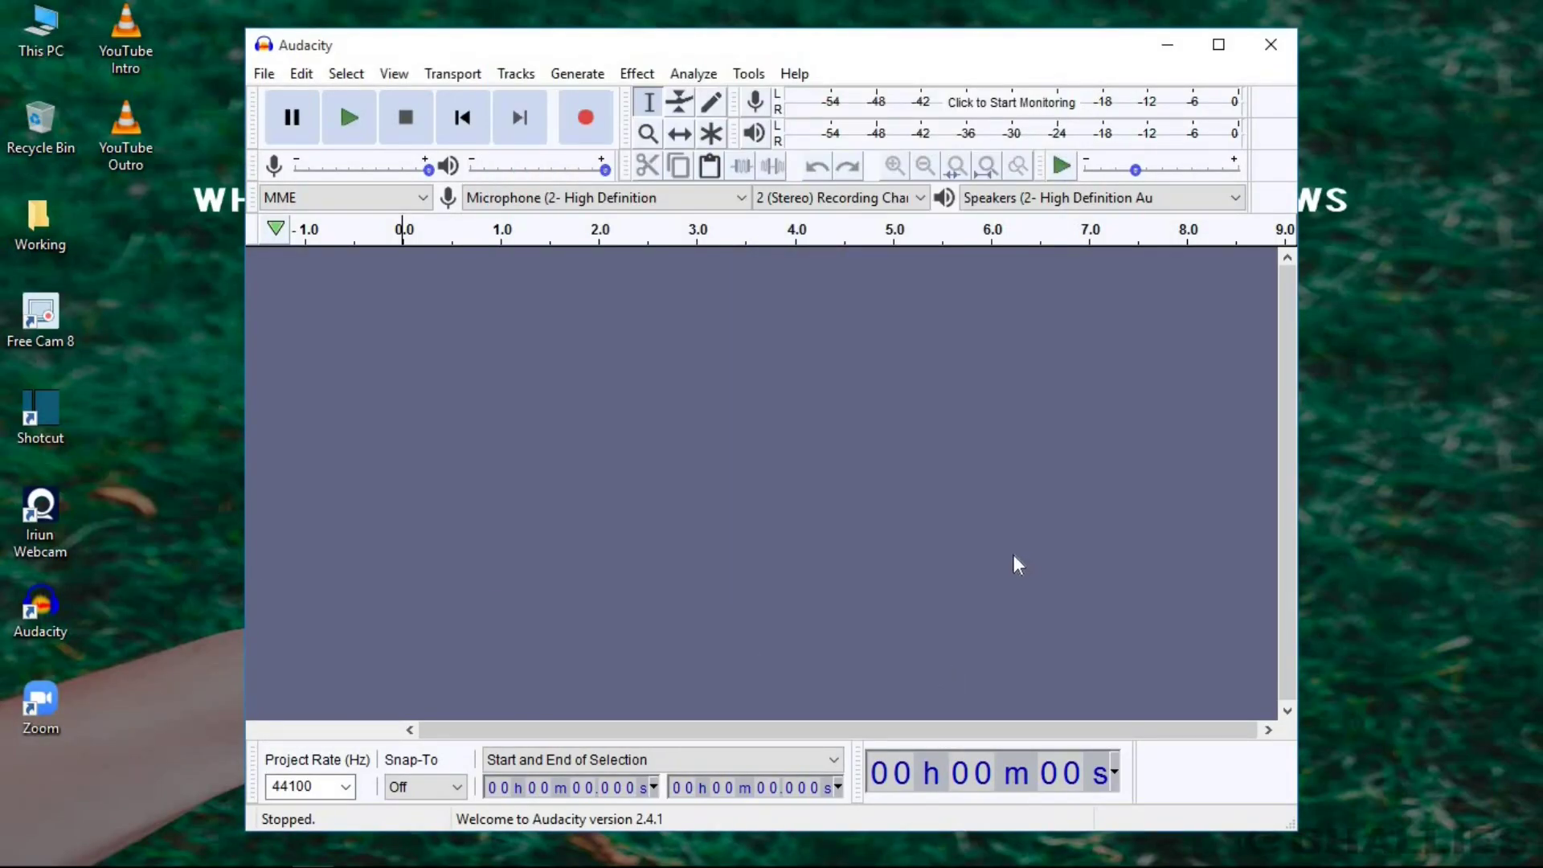
{"action": "left_click", "coordinate": [1219, 44]}
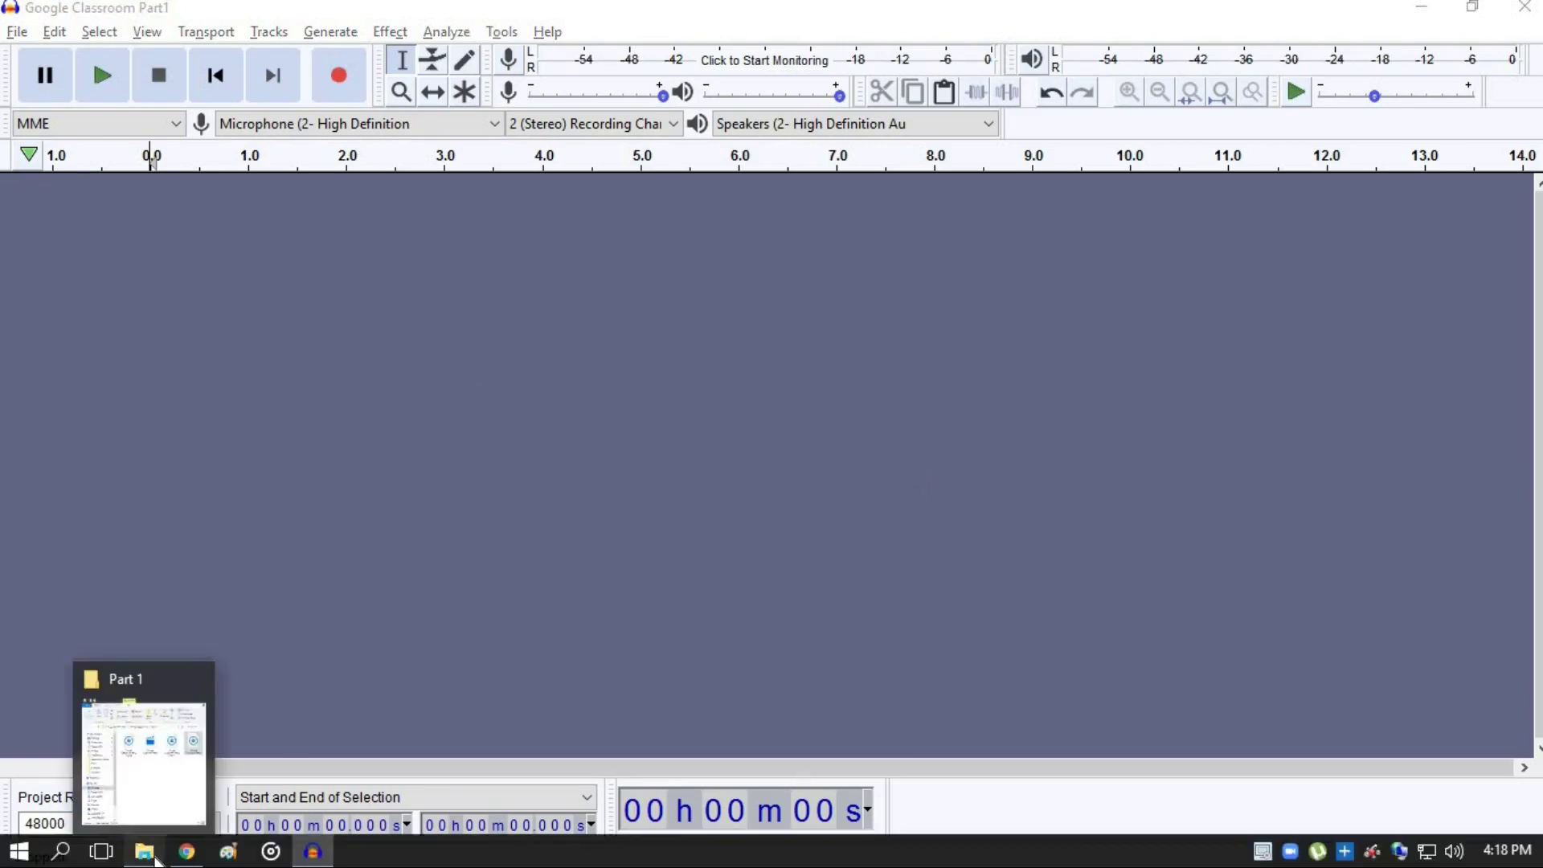
Import the Google Classroom Part1 audio file from the Part 1 folder in File Explorer into the empty Audacity project.
{"action": "left_click", "coordinate": [155, 858]}
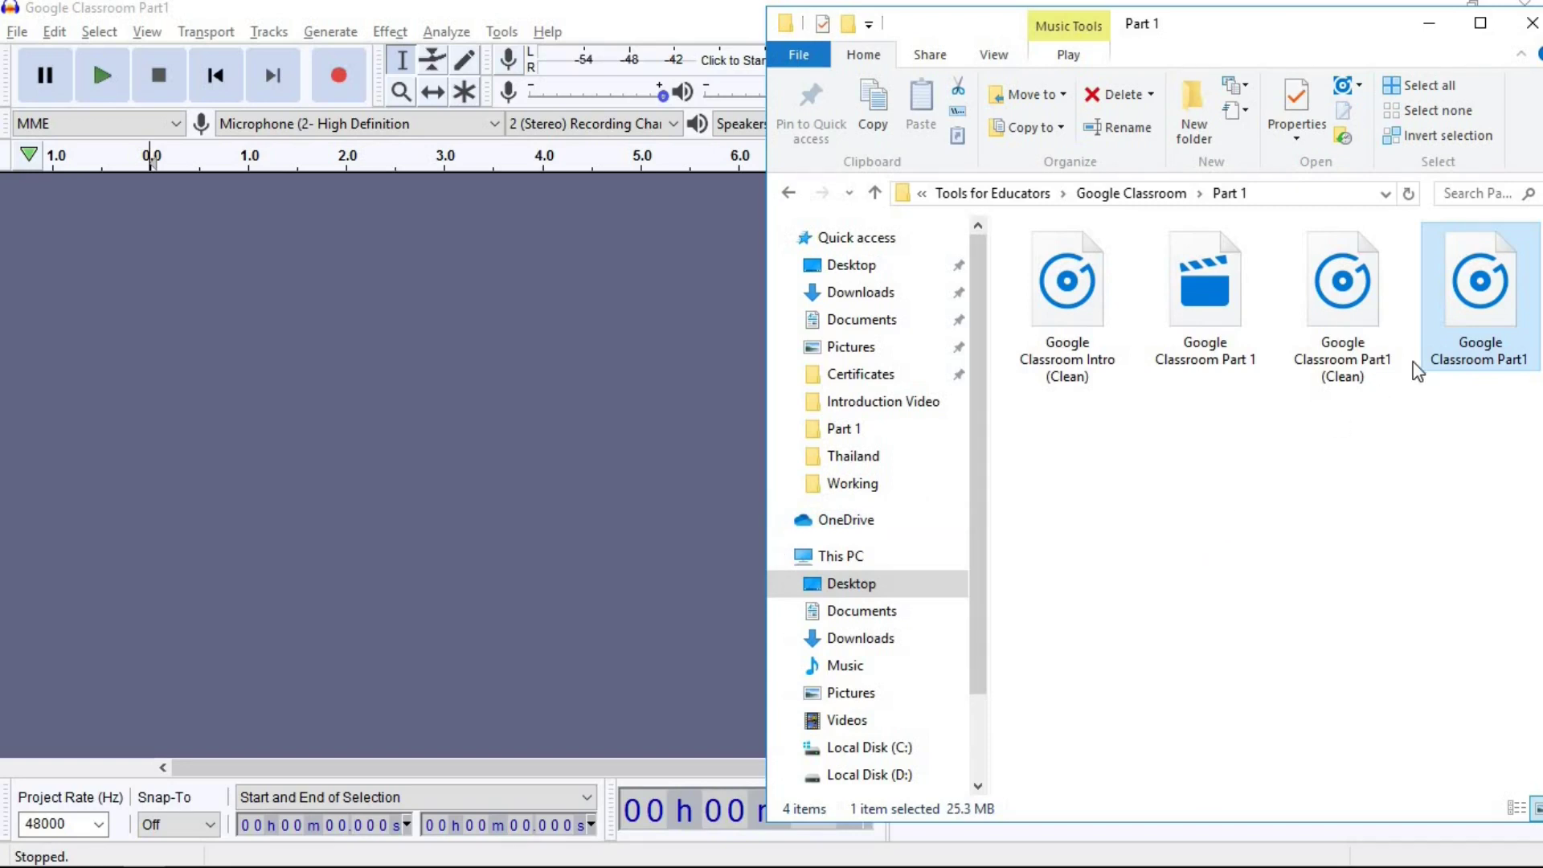
{"action": "left_click_drag", "start_coordinate": [1475, 310], "coordinate": [315, 341]}
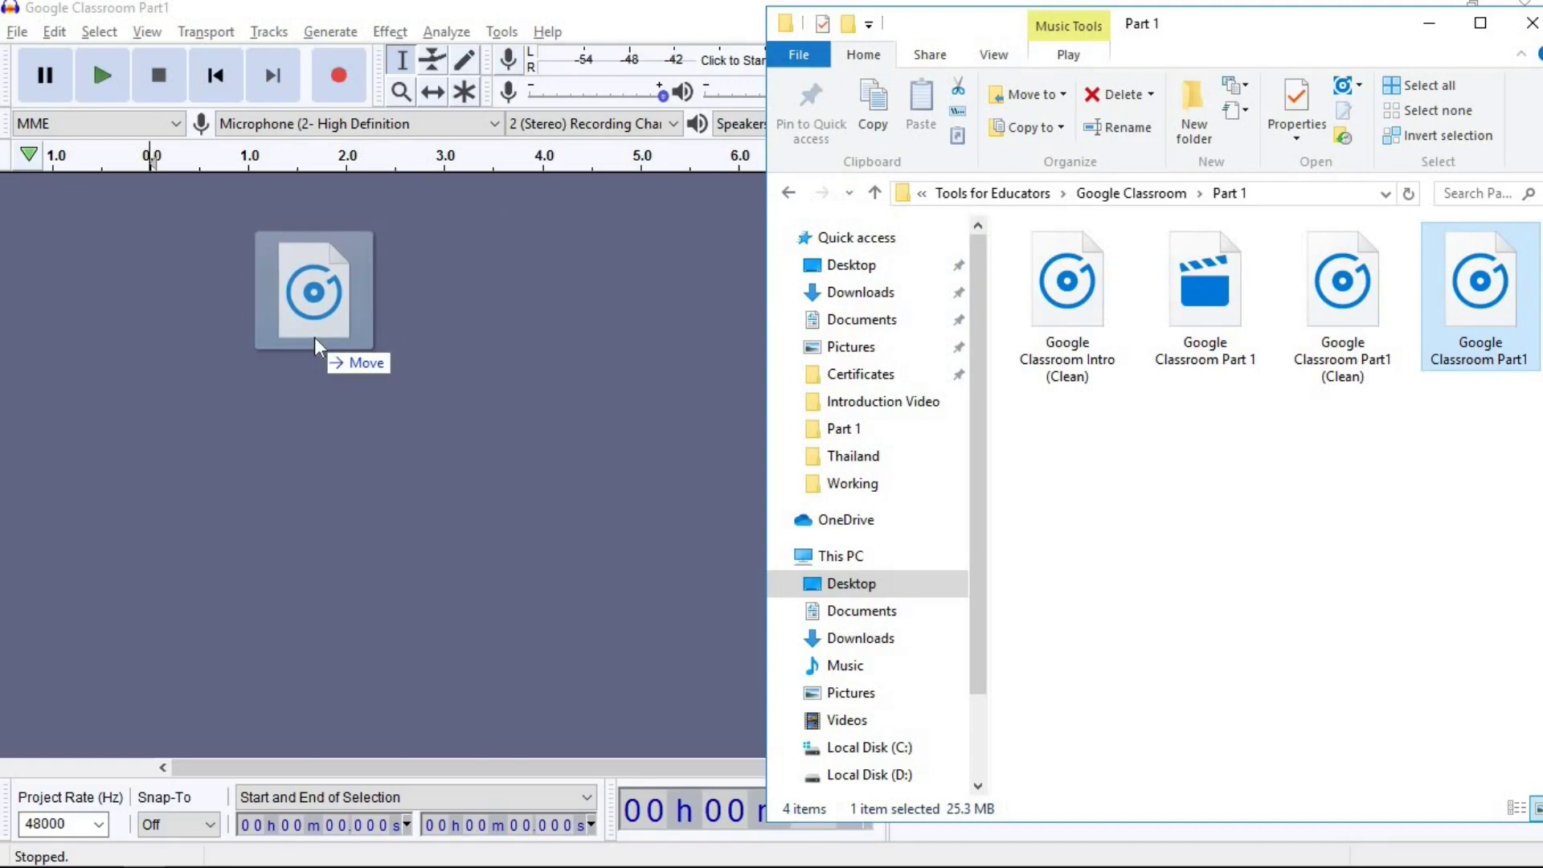
{"action": "left_click_drag", "start_coordinate": [315, 340], "coordinate": [315, 339]}
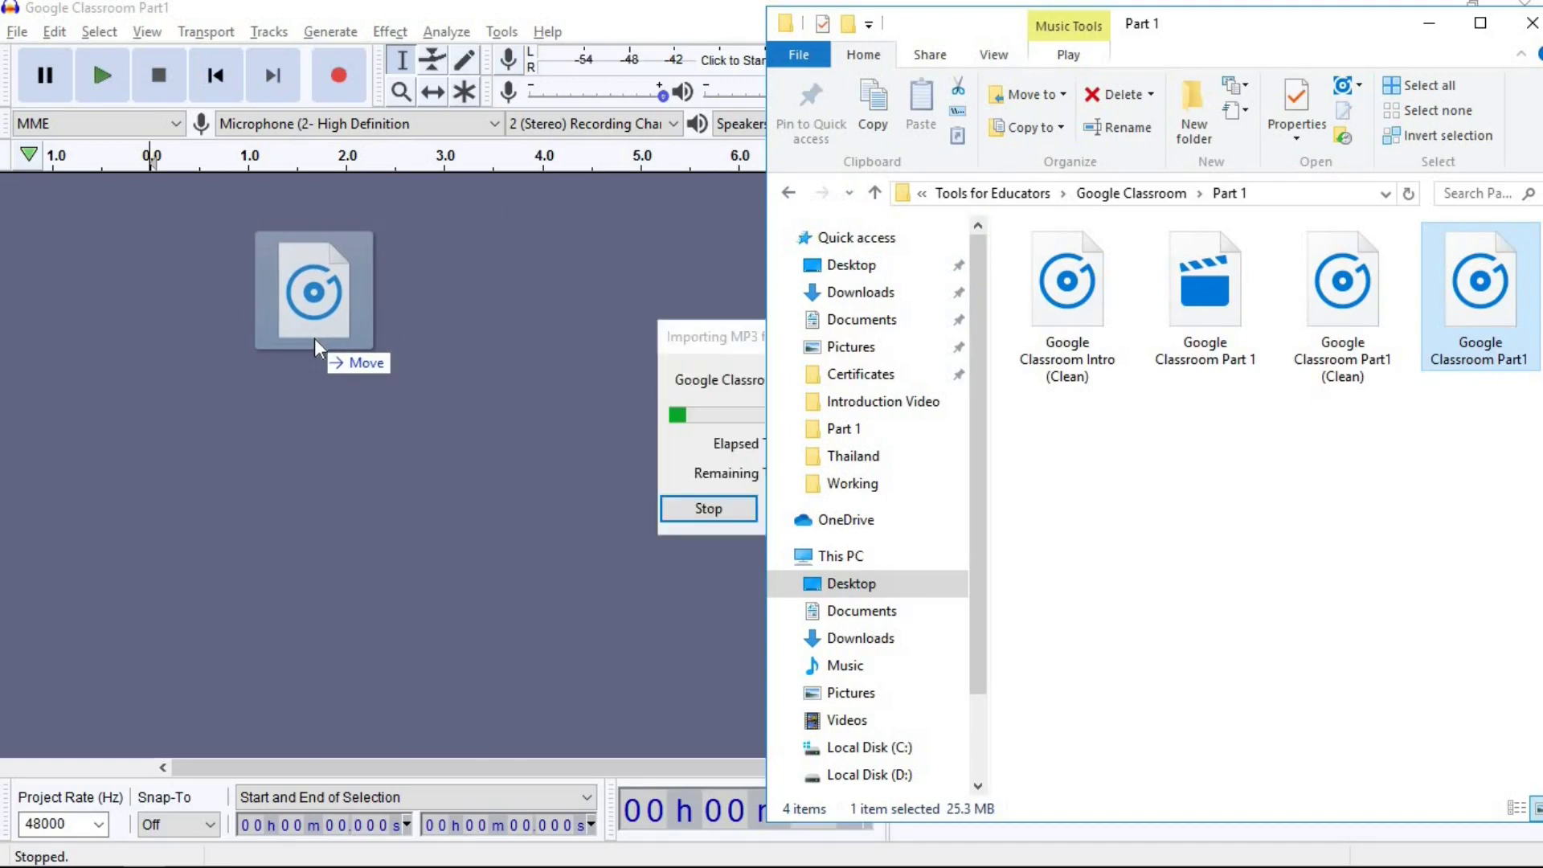
{"action": "left_click", "coordinate": [704, 352]}
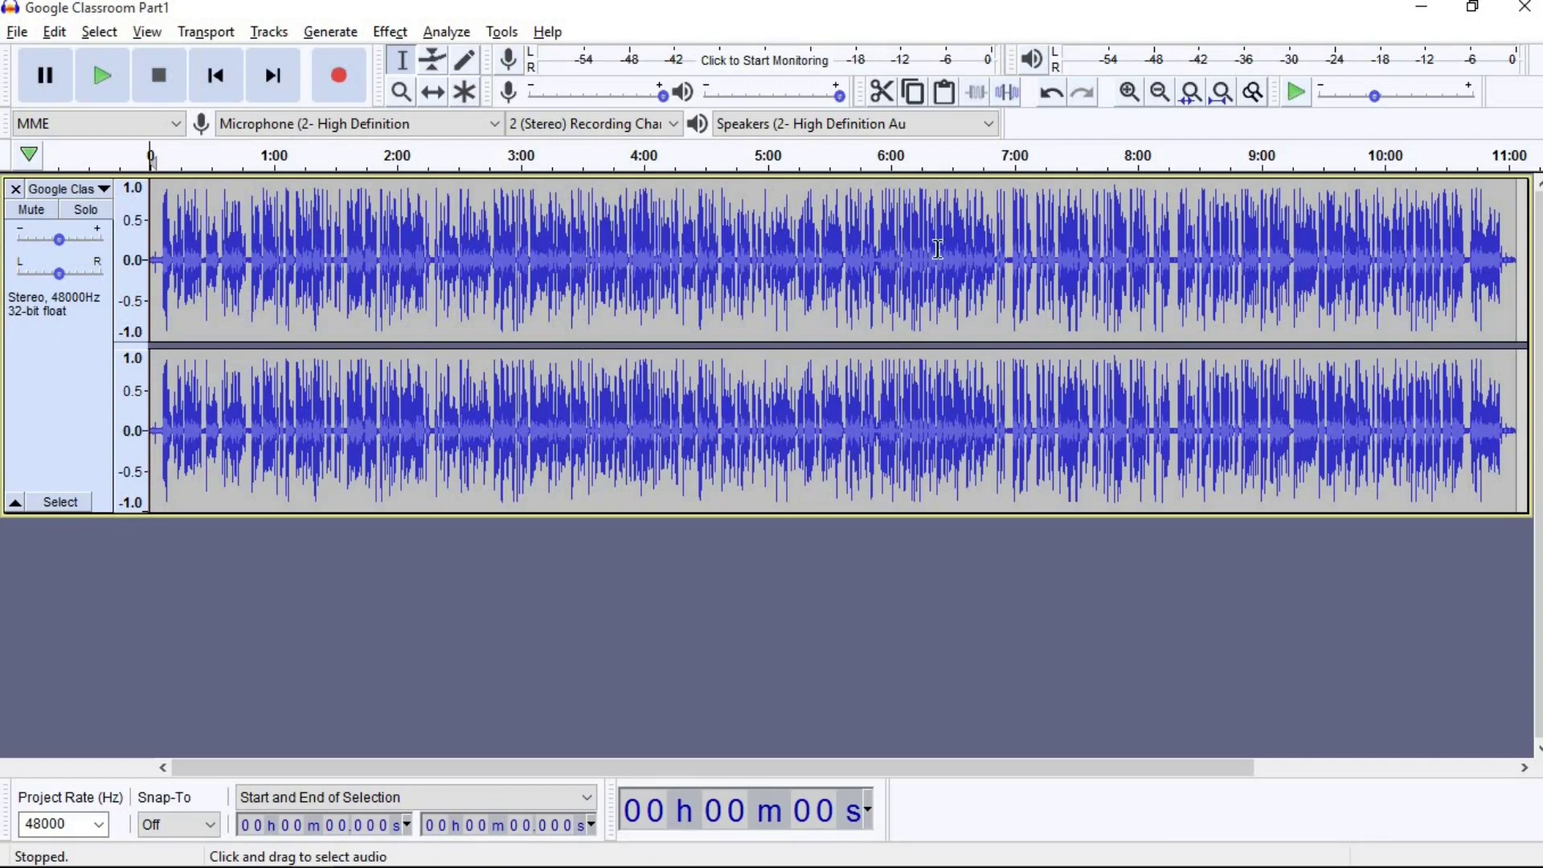
Listen to the background noise in the speech-free opening of the track, starting at about 0.26 s.
{"action": "left_click", "coordinate": [1127, 93]}
{"action": "left_click", "coordinate": [1127, 93]}
{"action": "left_click", "coordinate": [1128, 94]}
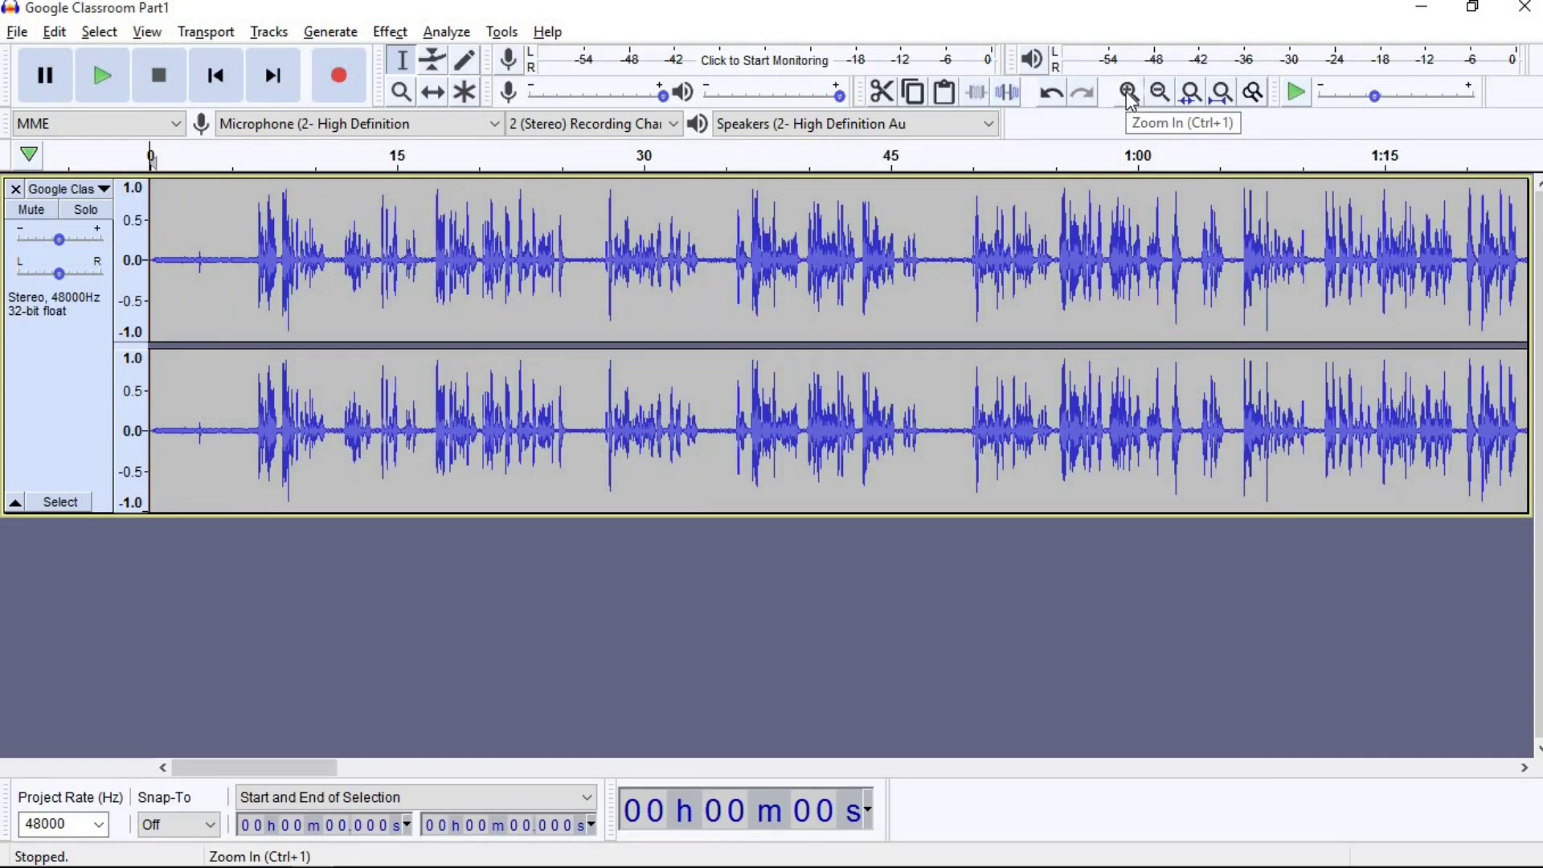
{"action": "left_click", "coordinate": [1129, 97]}
{"action": "left_click", "coordinate": [1129, 97]}
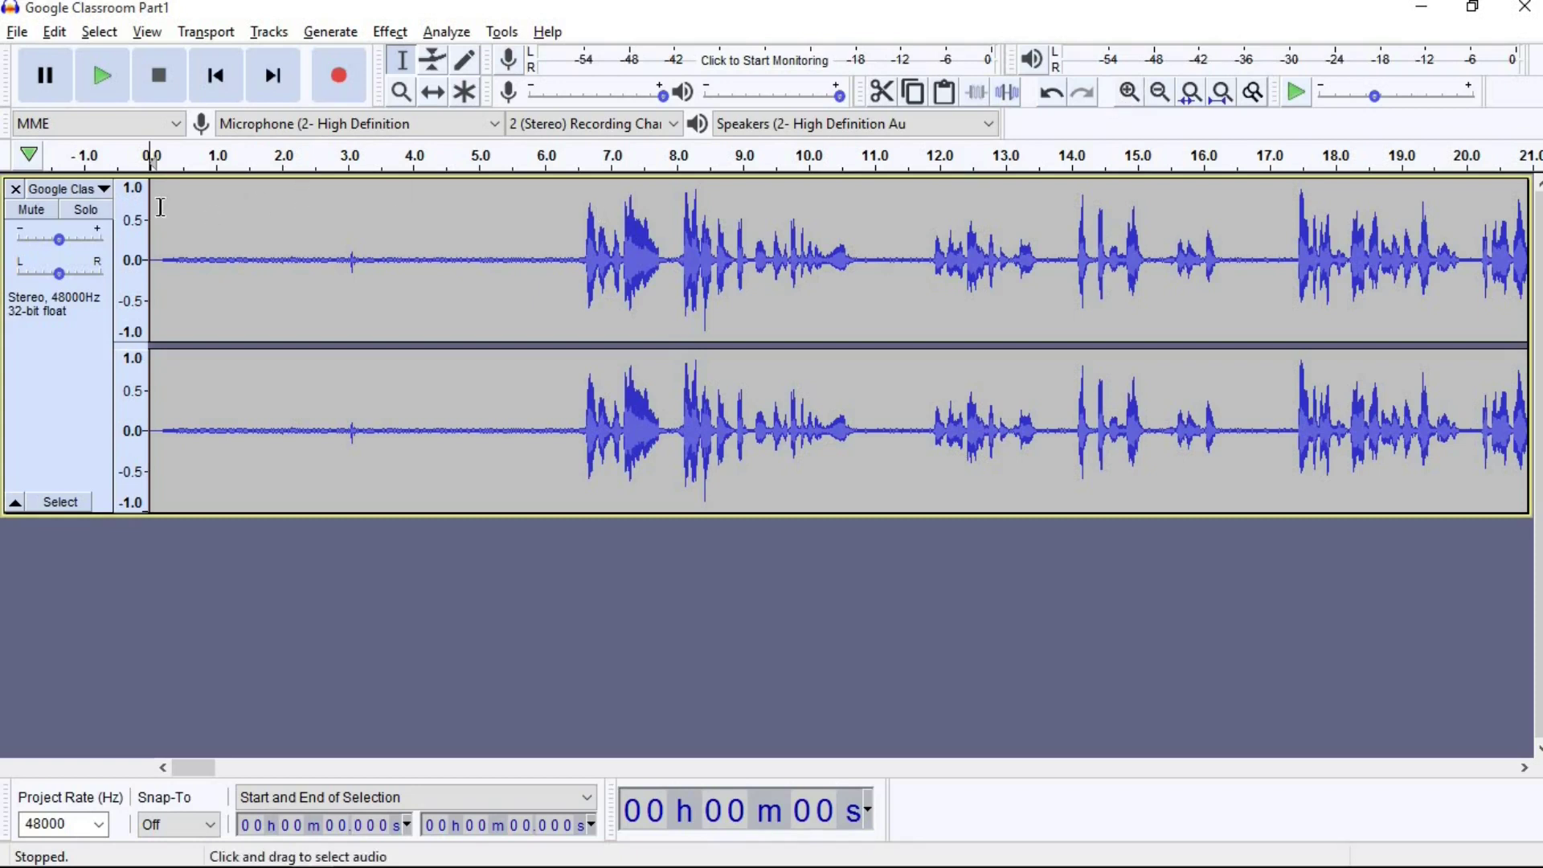
{"action": "left_click_drag", "start_coordinate": [161, 207], "coordinate": [566, 290]}
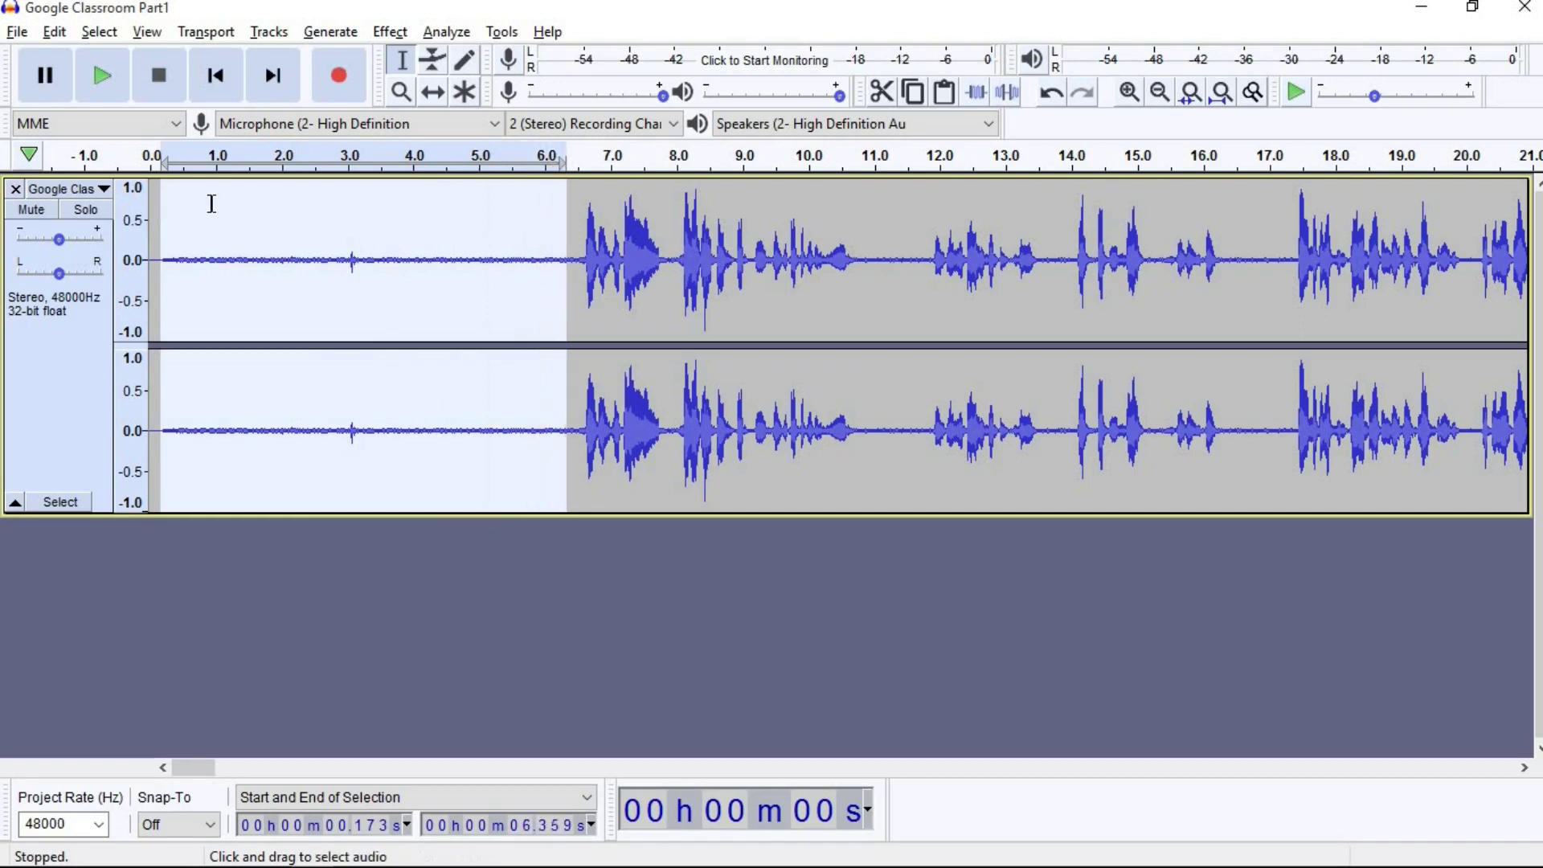
{"action": "left_click", "coordinate": [169, 199]}
{"action": "key", "text": "space"}
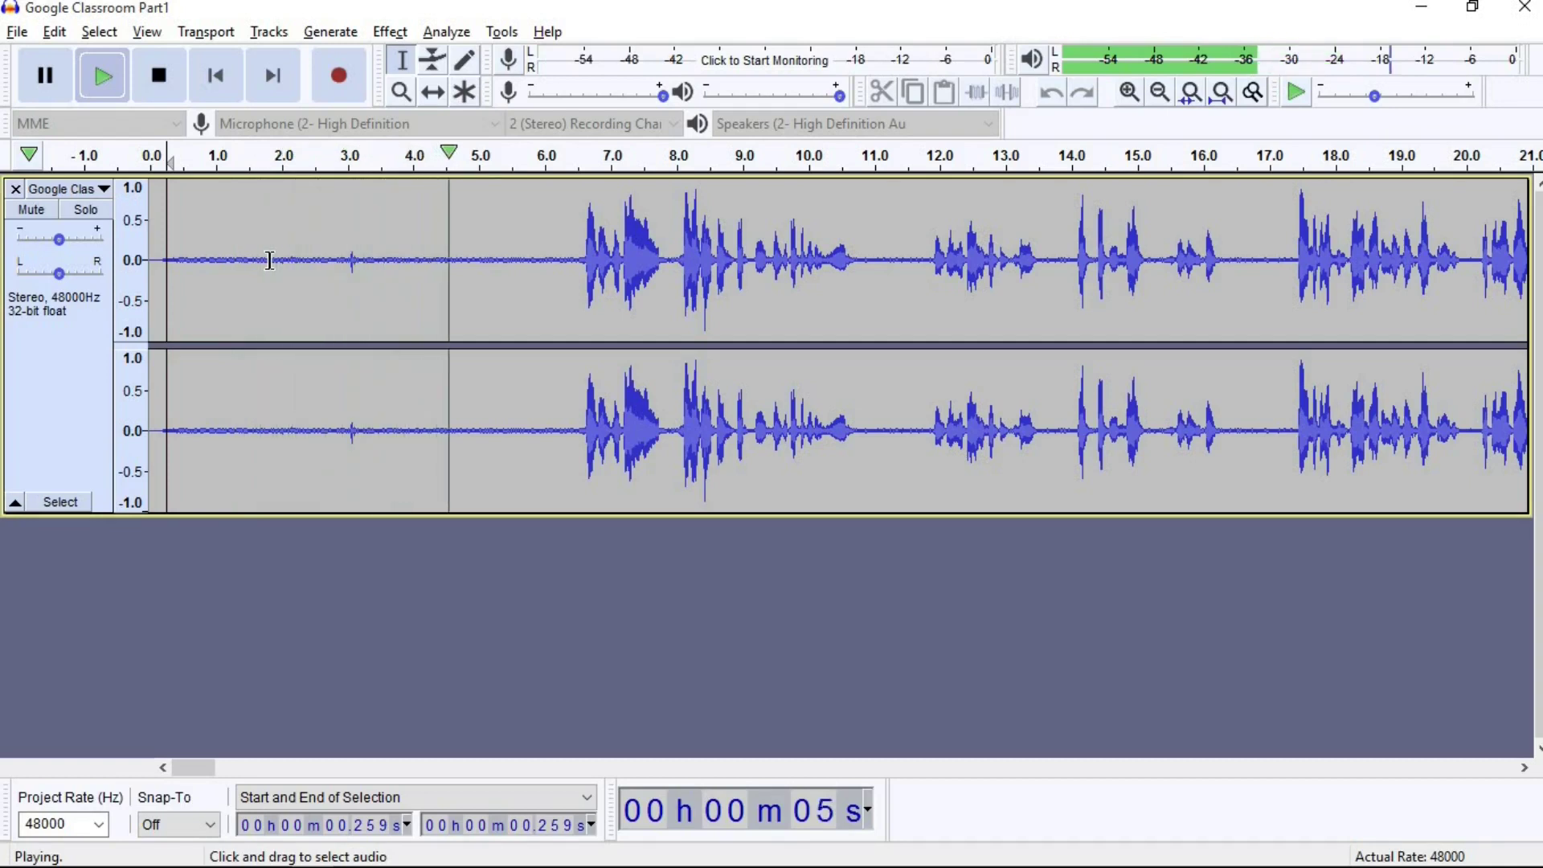
{"action": "key", "text": "space"}
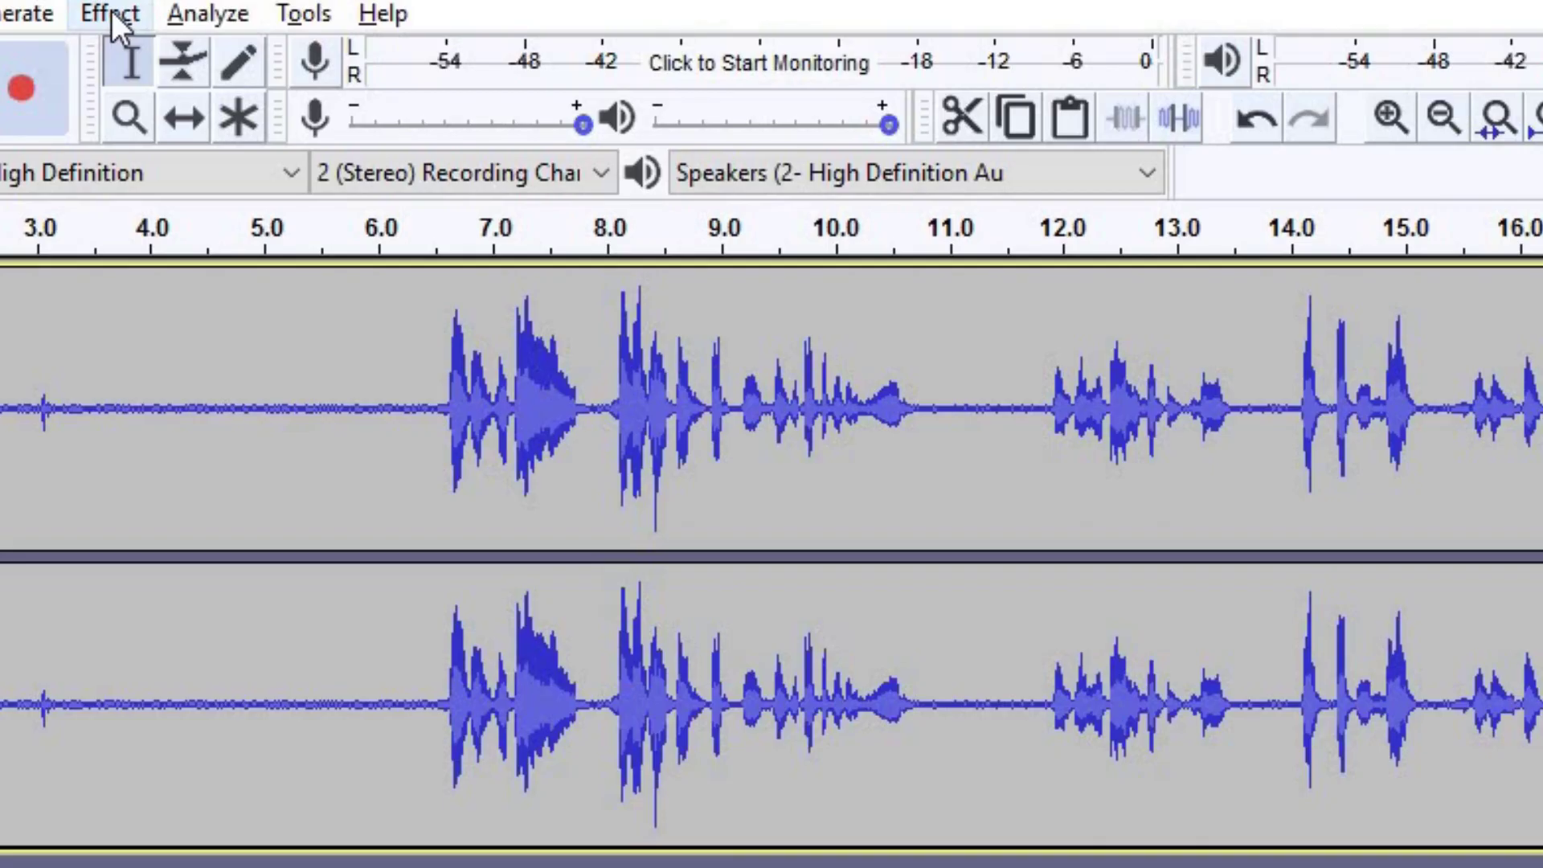
{"action": "left_click", "coordinate": [112, 15]}
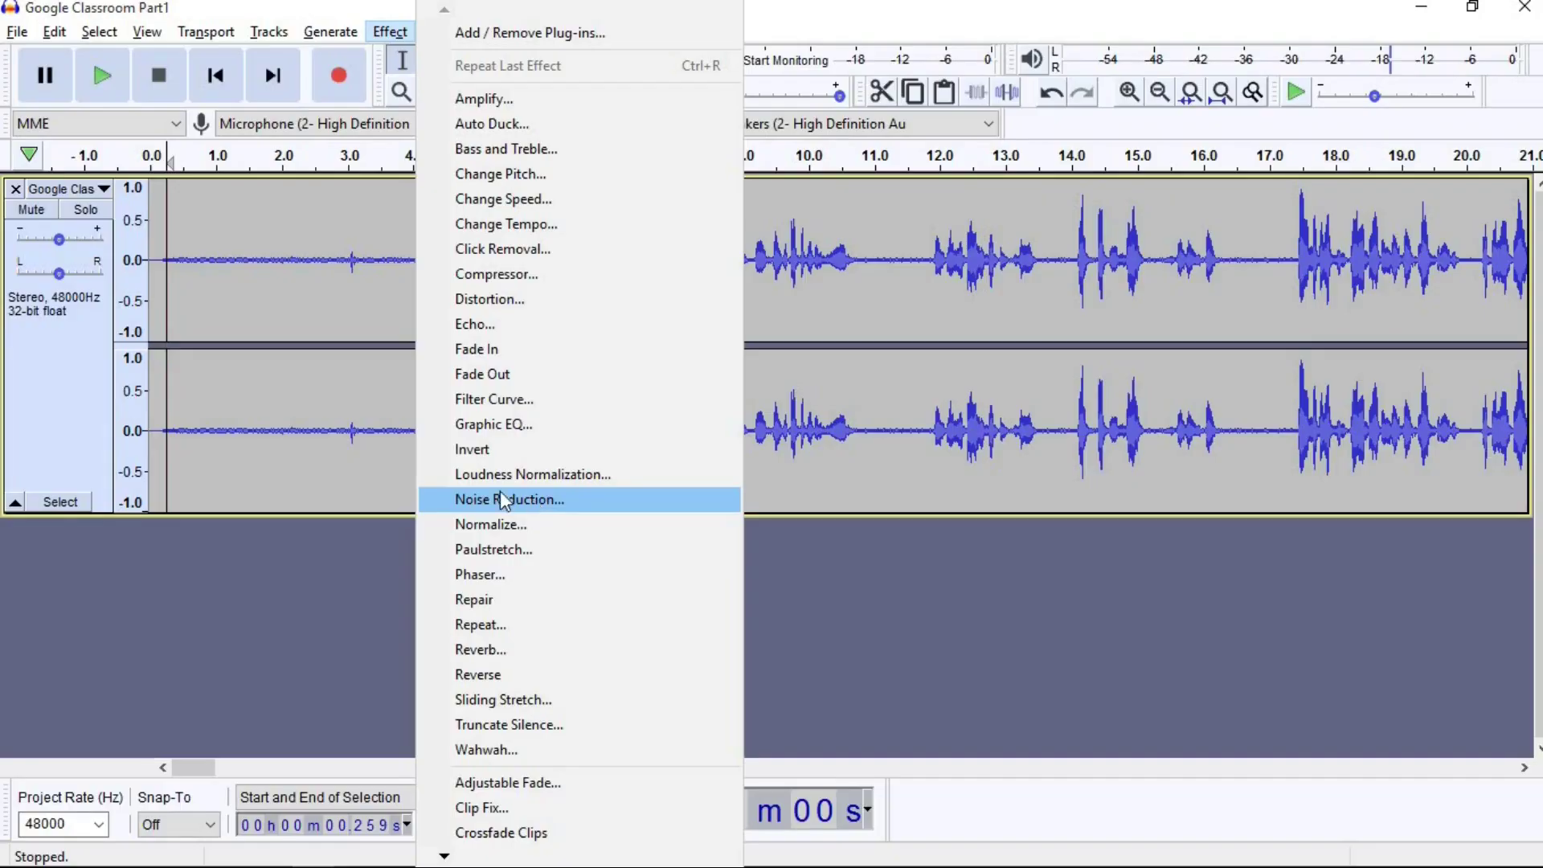
{"action": "left_click", "coordinate": [322, 385]}
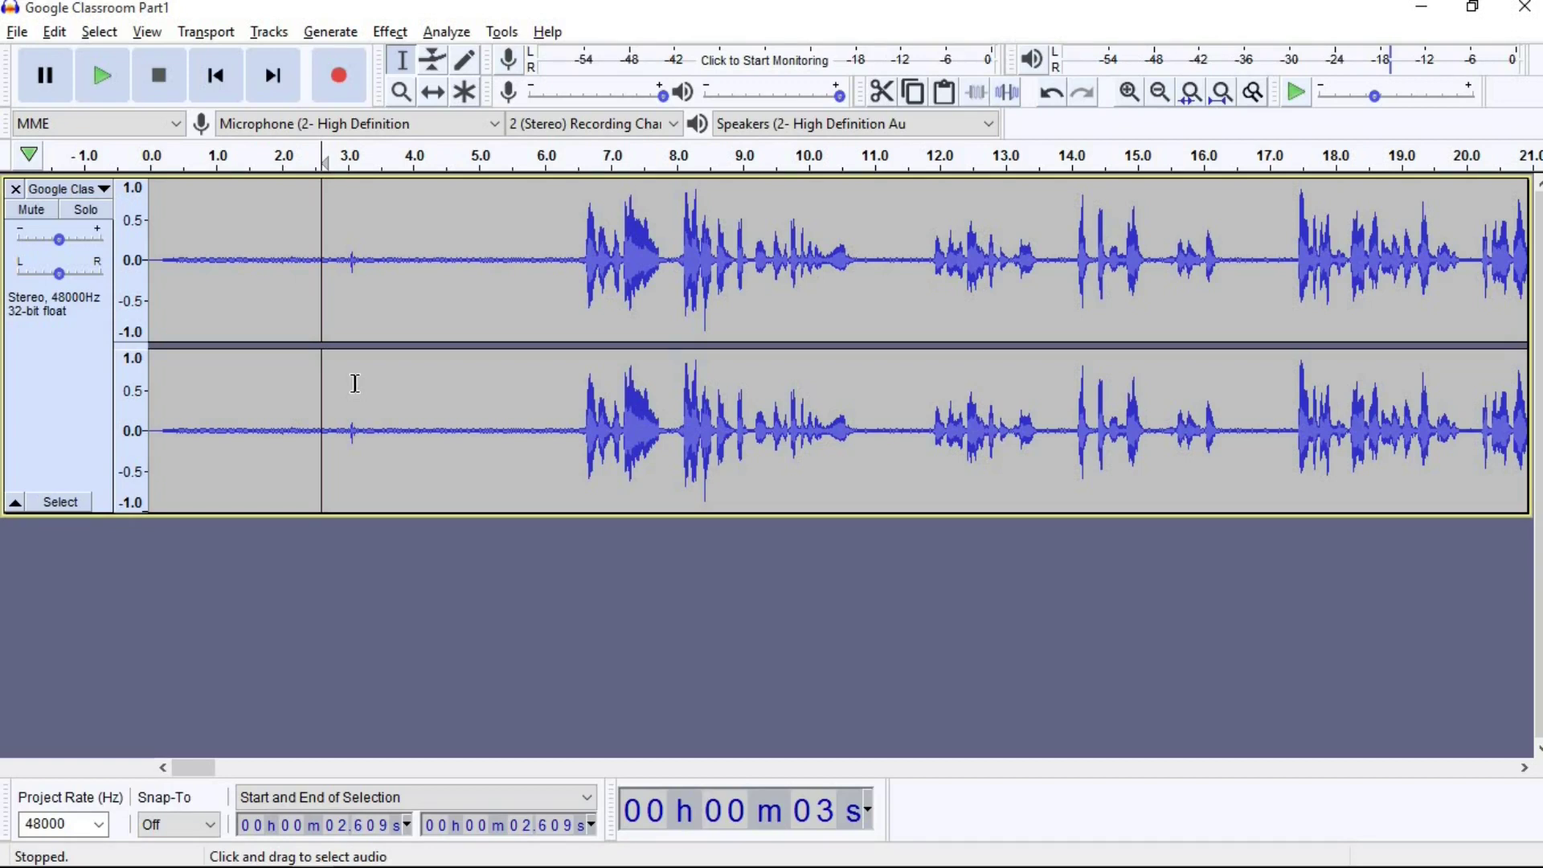
{"action": "left_click", "coordinate": [174, 205]}
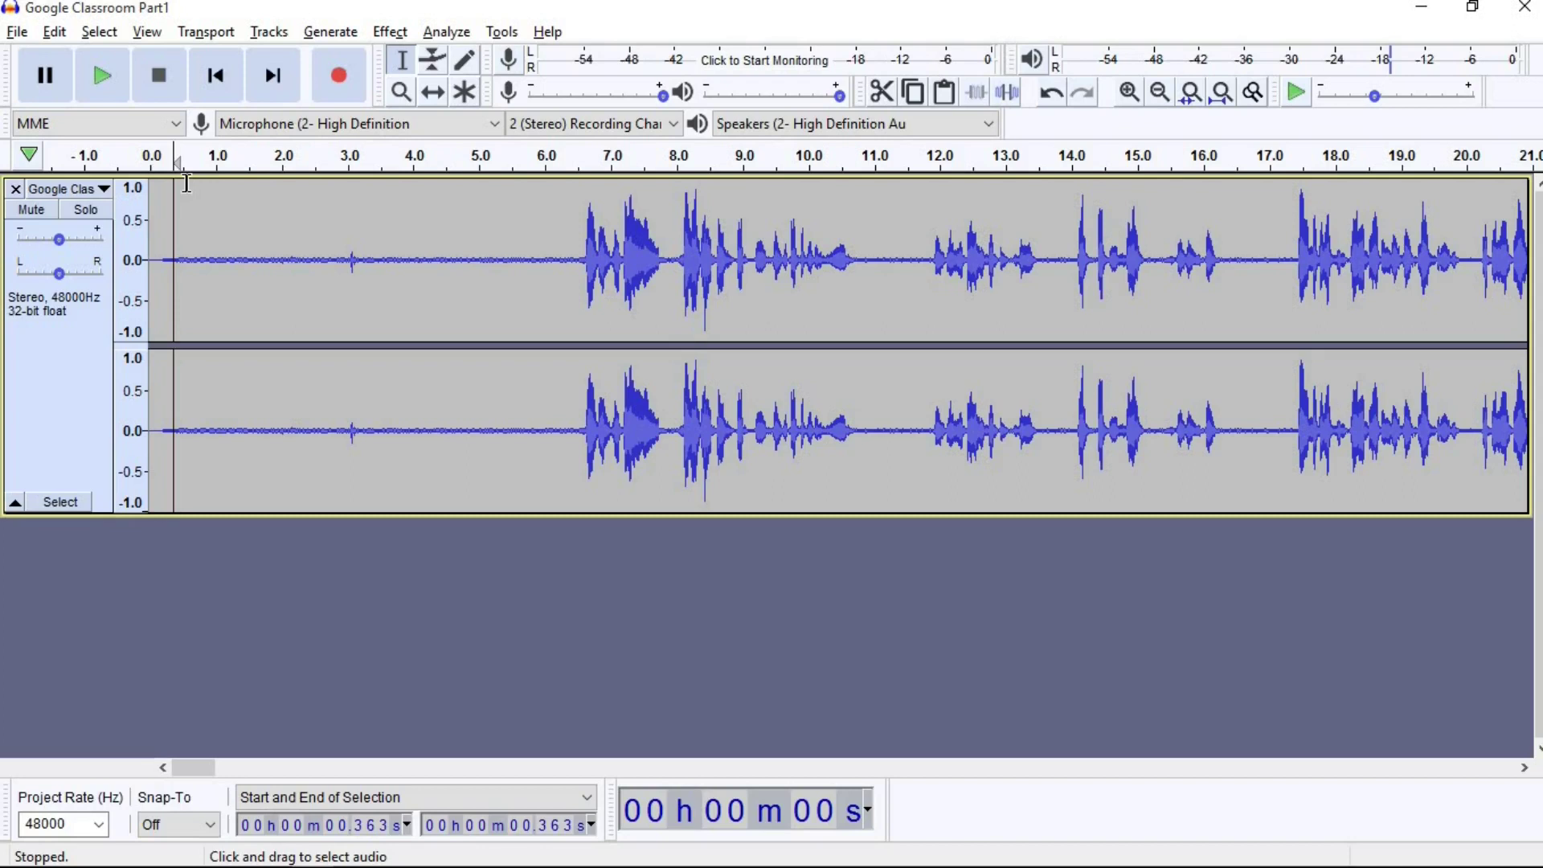
{"action": "left_click", "coordinate": [178, 200]}
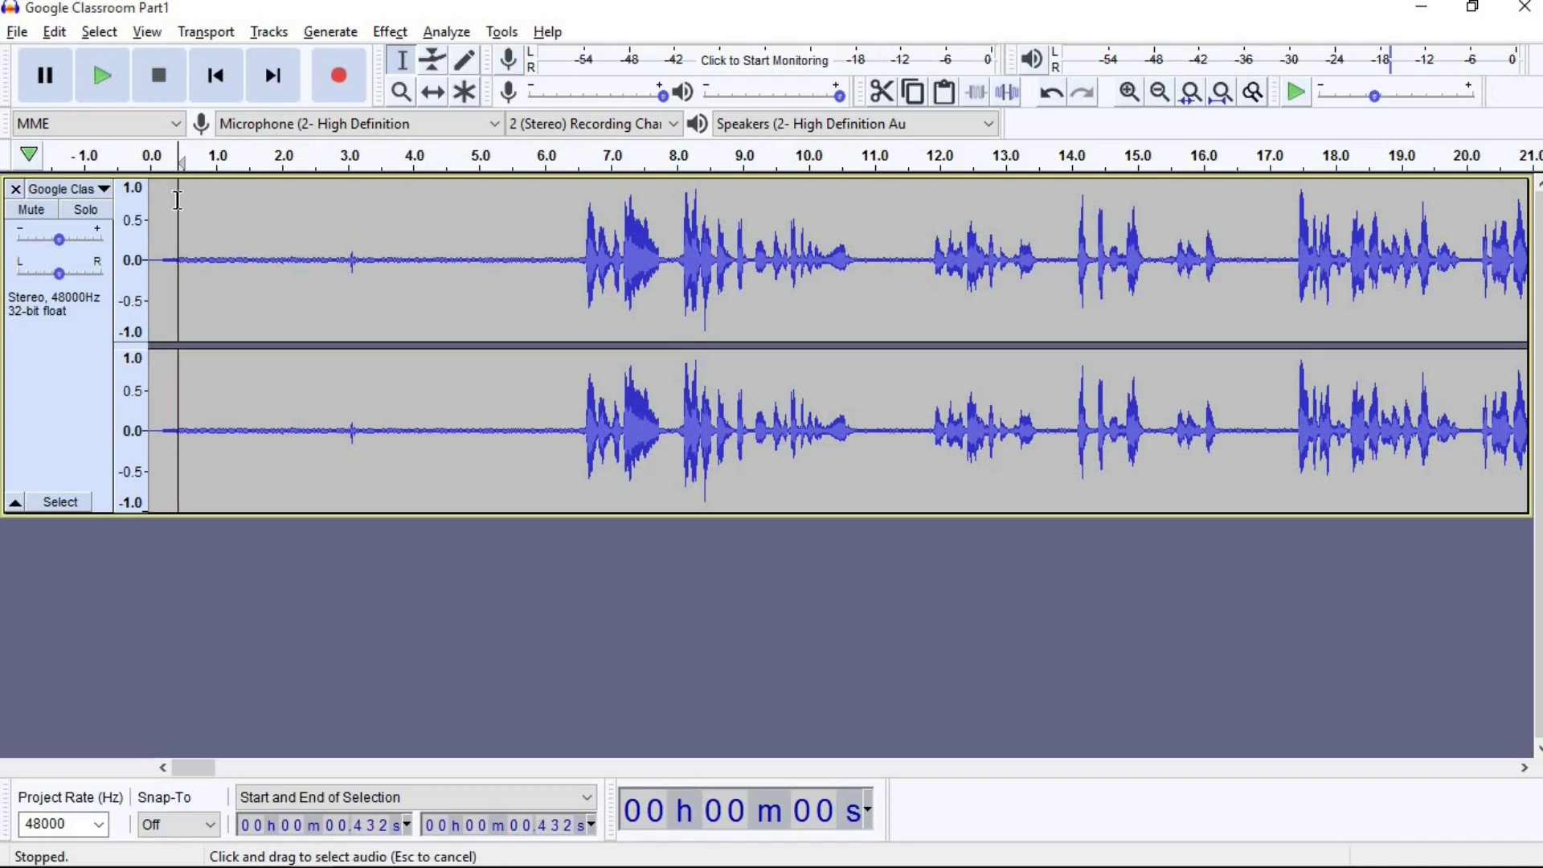
Select the speech-free opening from about 0.4 s to 6.4 s and capture it as the Noise Reduction profile.
{"action": "left_click_drag", "start_coordinate": [177, 200], "coordinate": [574, 256]}
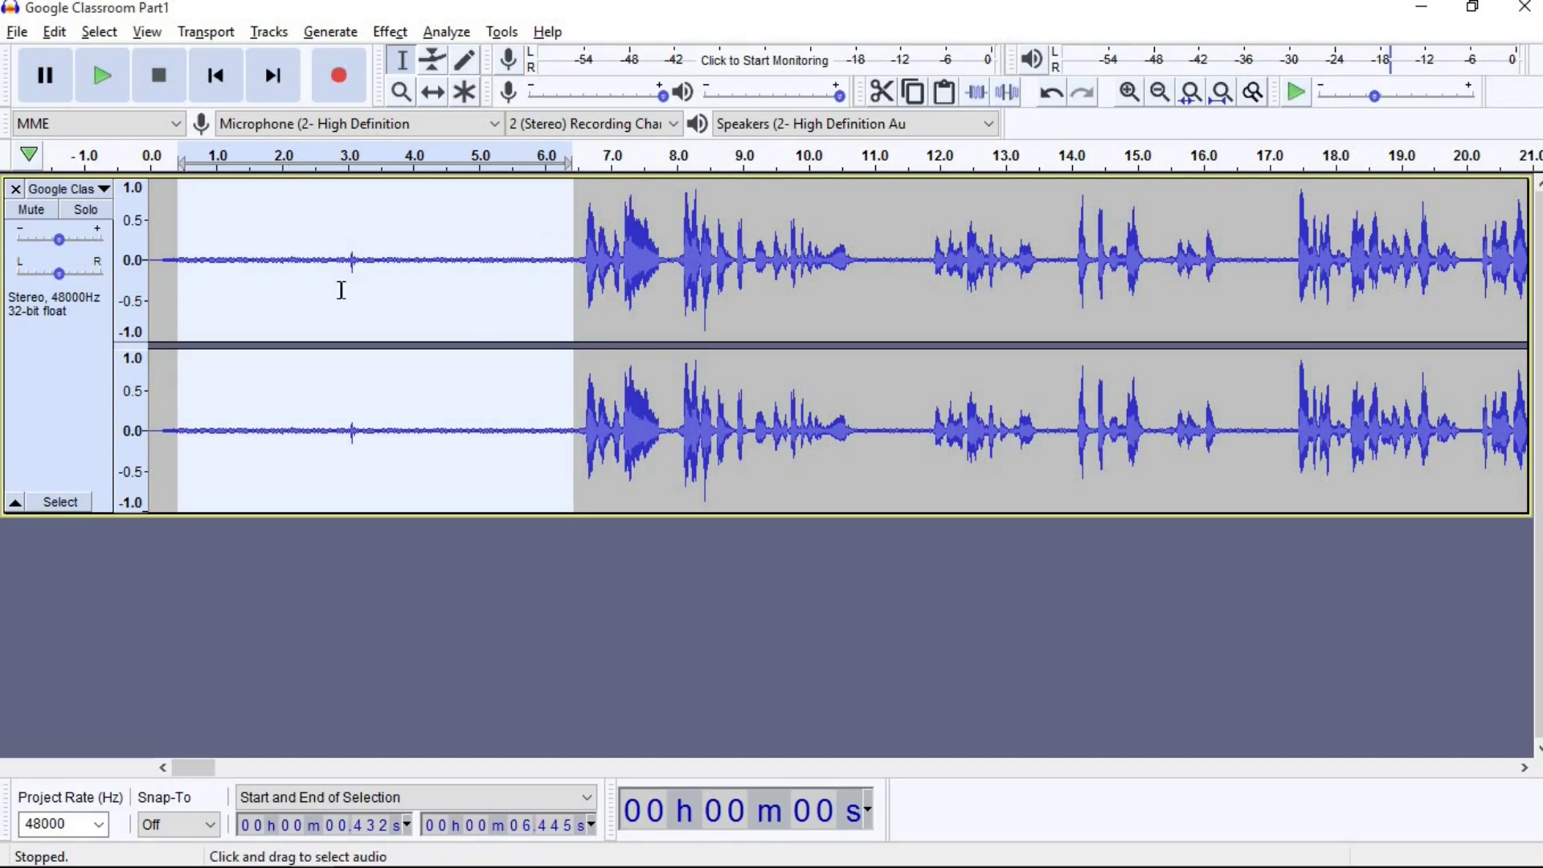
{"action": "left_click", "coordinate": [391, 36]}
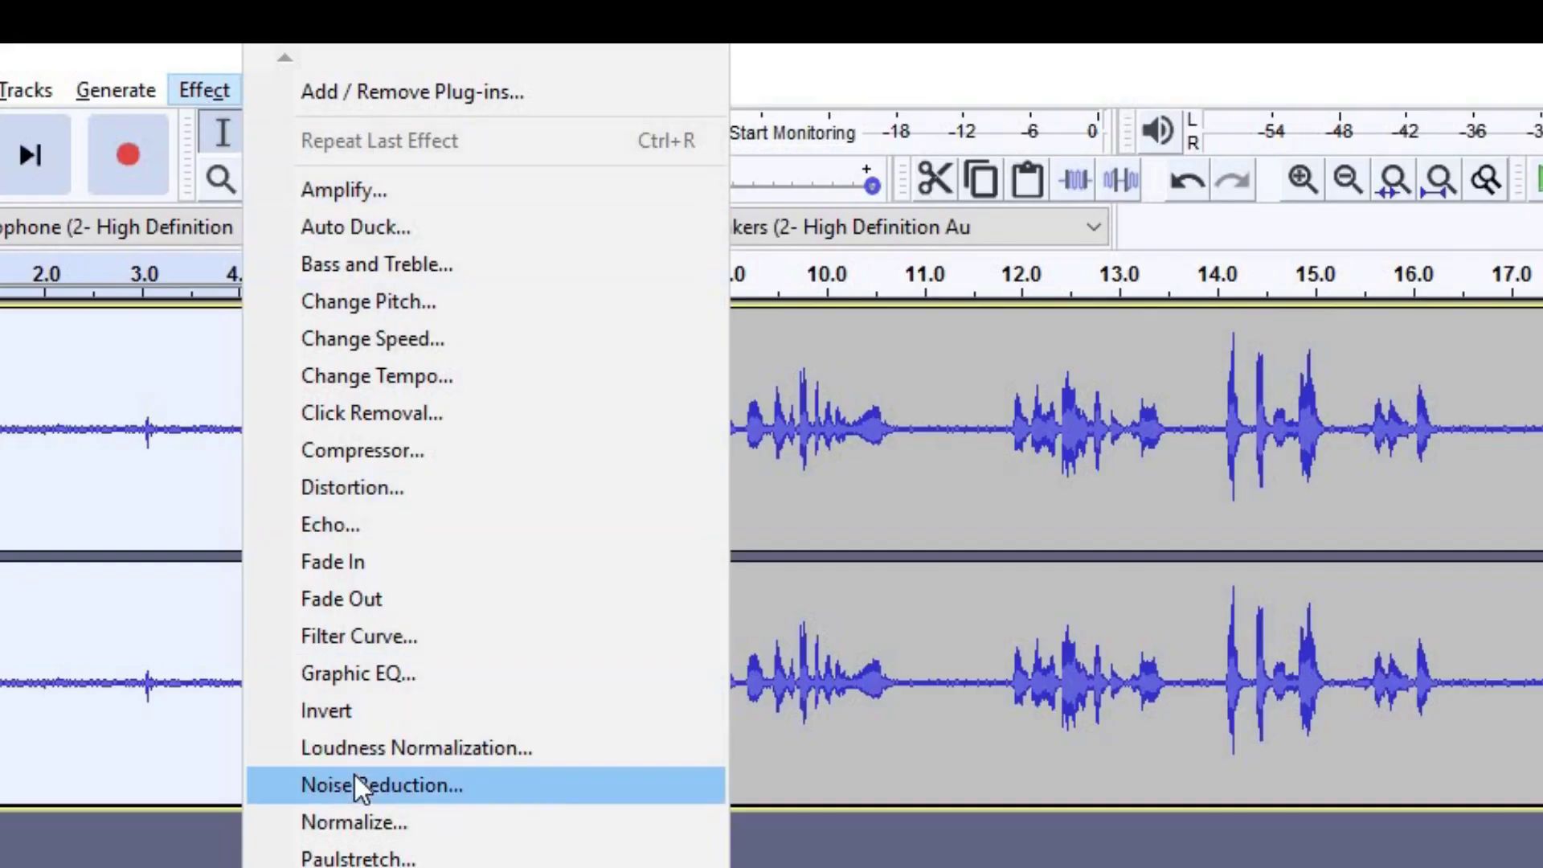
{"action": "left_click", "coordinate": [364, 784]}
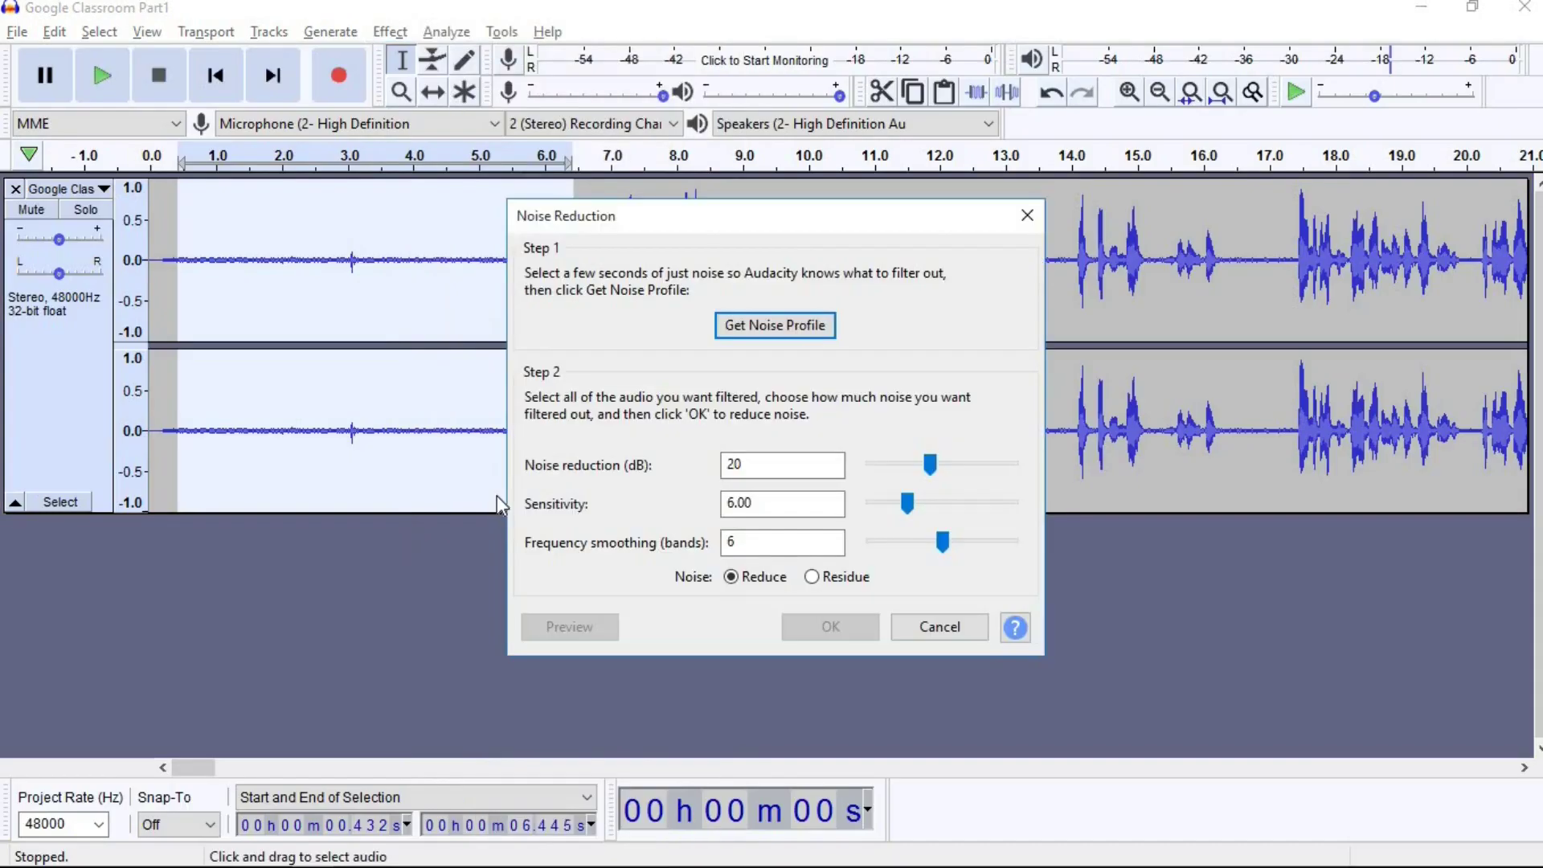
{"action": "left_click", "coordinate": [766, 331]}
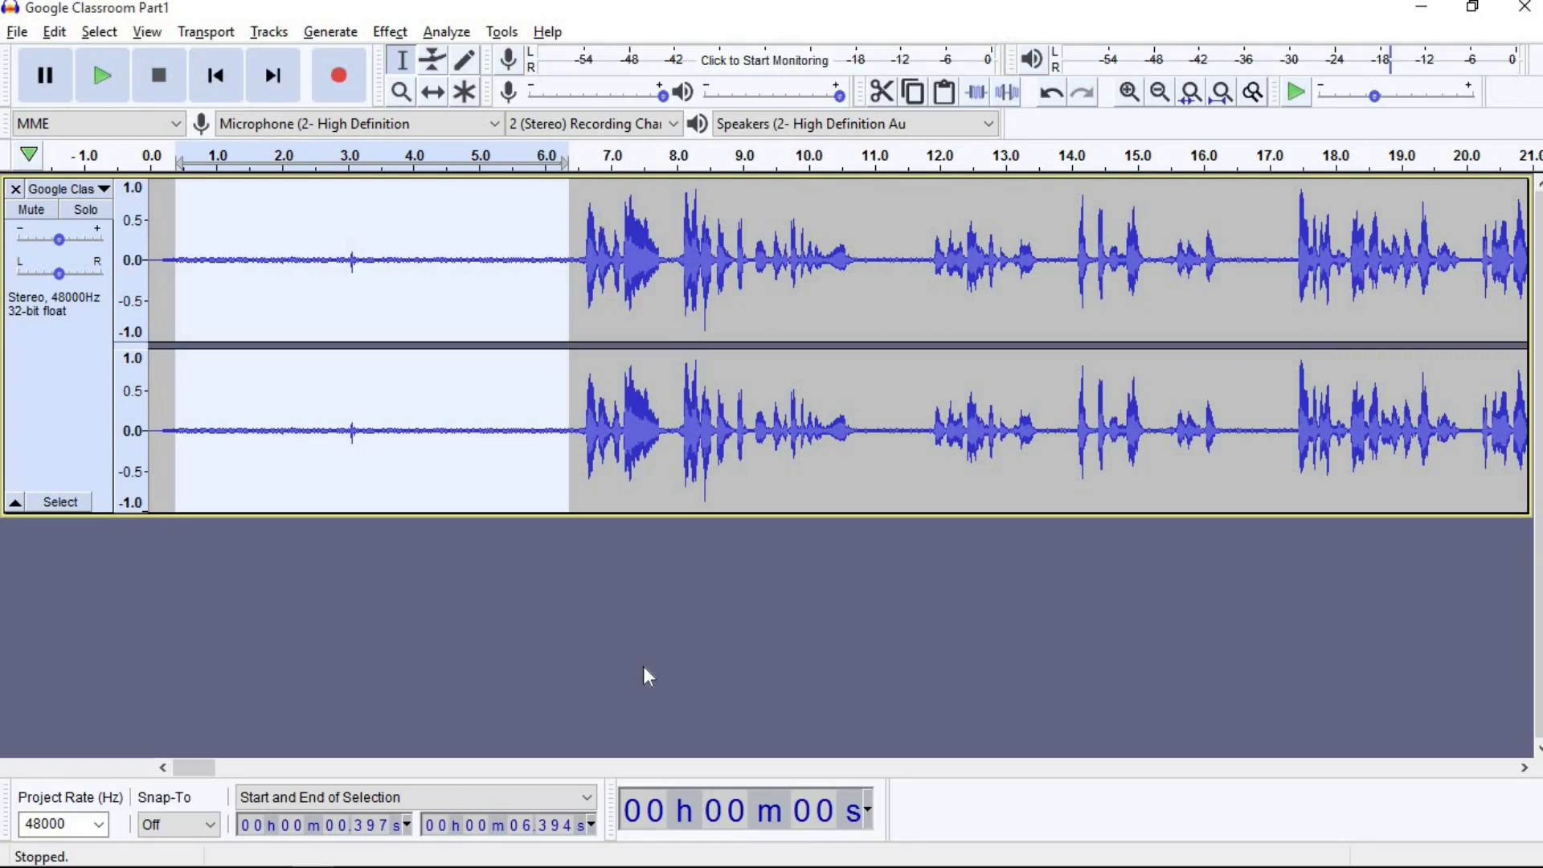
Apply Noise Reduction to the entire track with 20 dB reduction, sensitivity 6.00 and 6 frequency smoothing bands.
{"action": "key", "text": "space"}
{"action": "key", "text": "ctrl+a"}
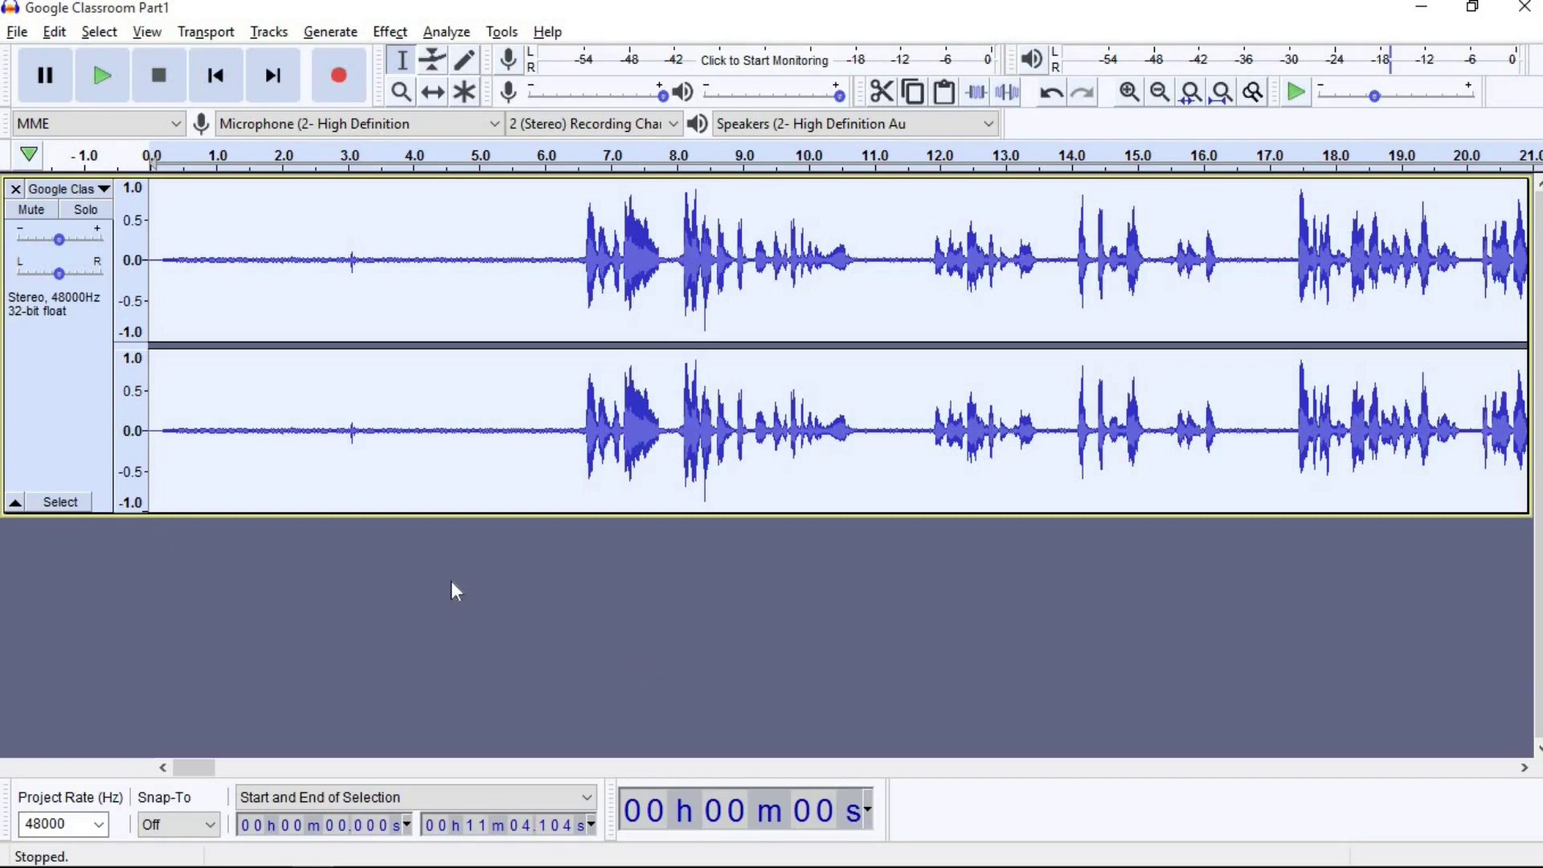
{"action": "left_click", "coordinate": [391, 33]}
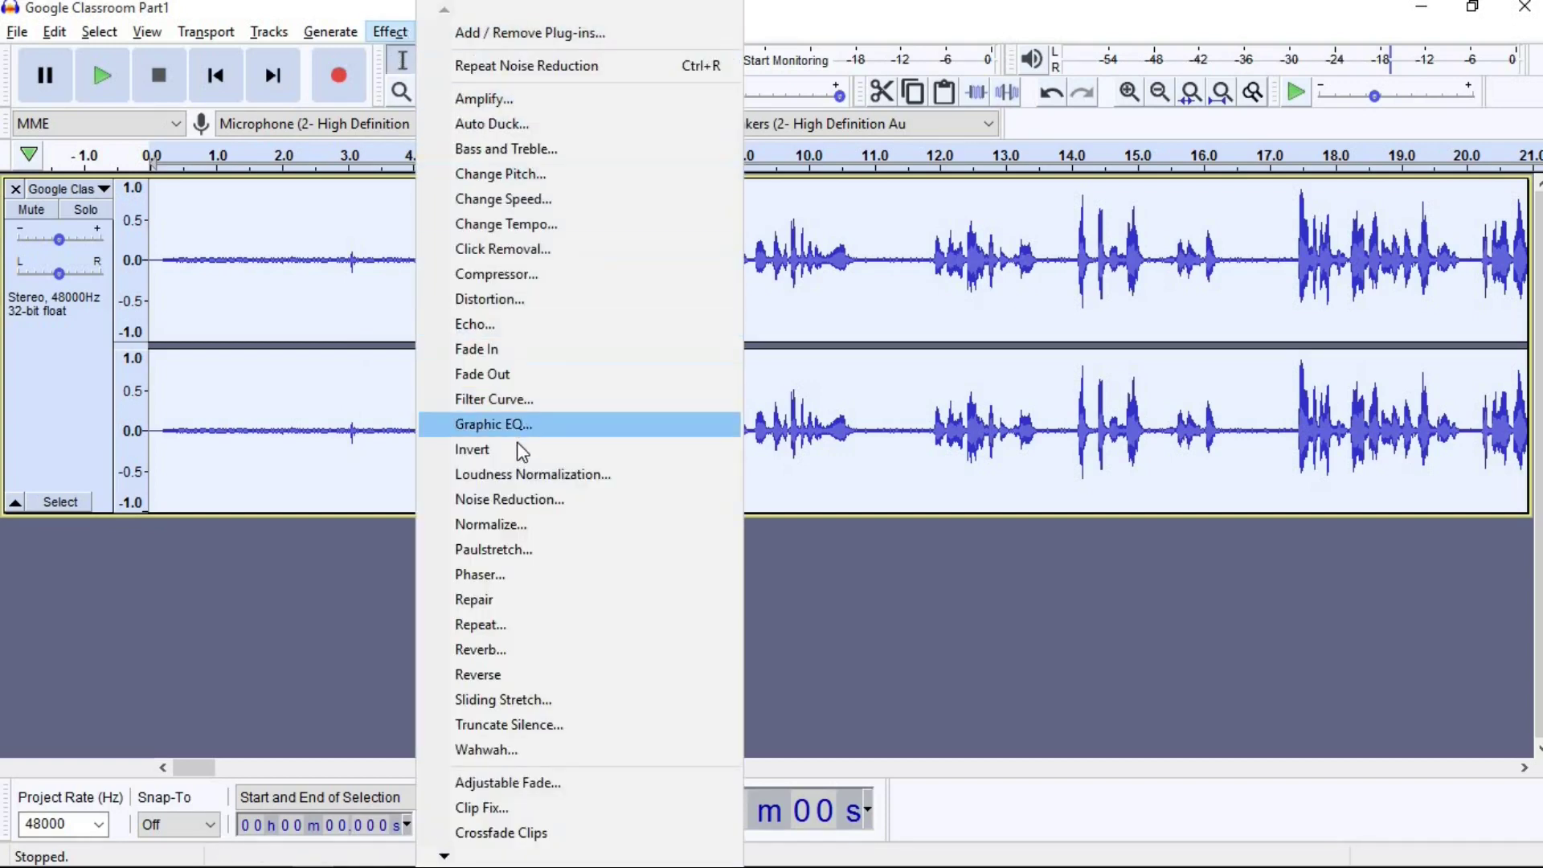
{"action": "left_click", "coordinate": [534, 501]}
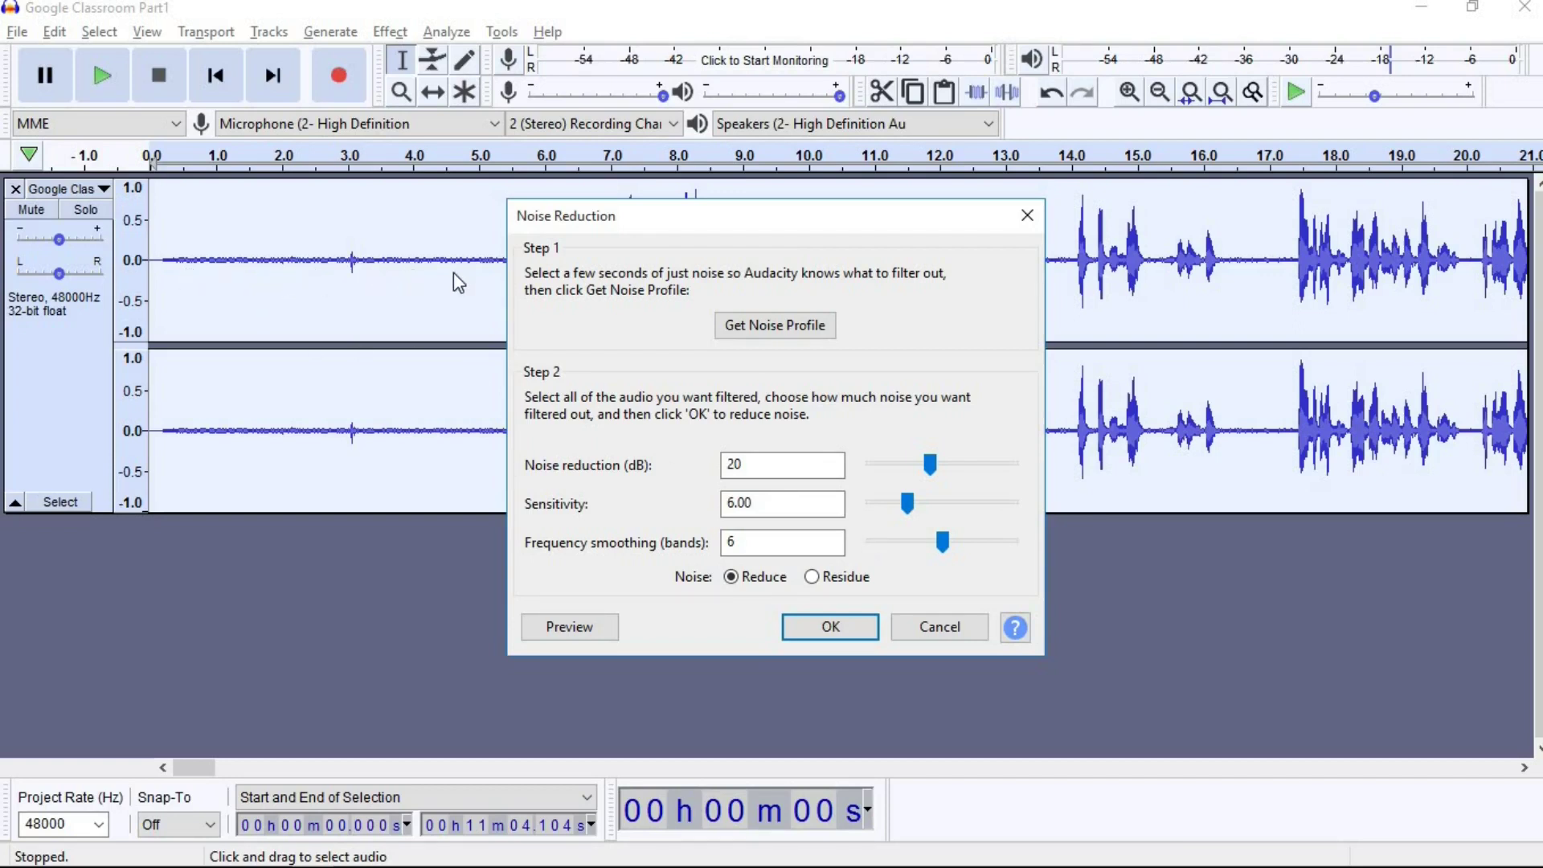
{"action": "left_click", "coordinate": [831, 628]}
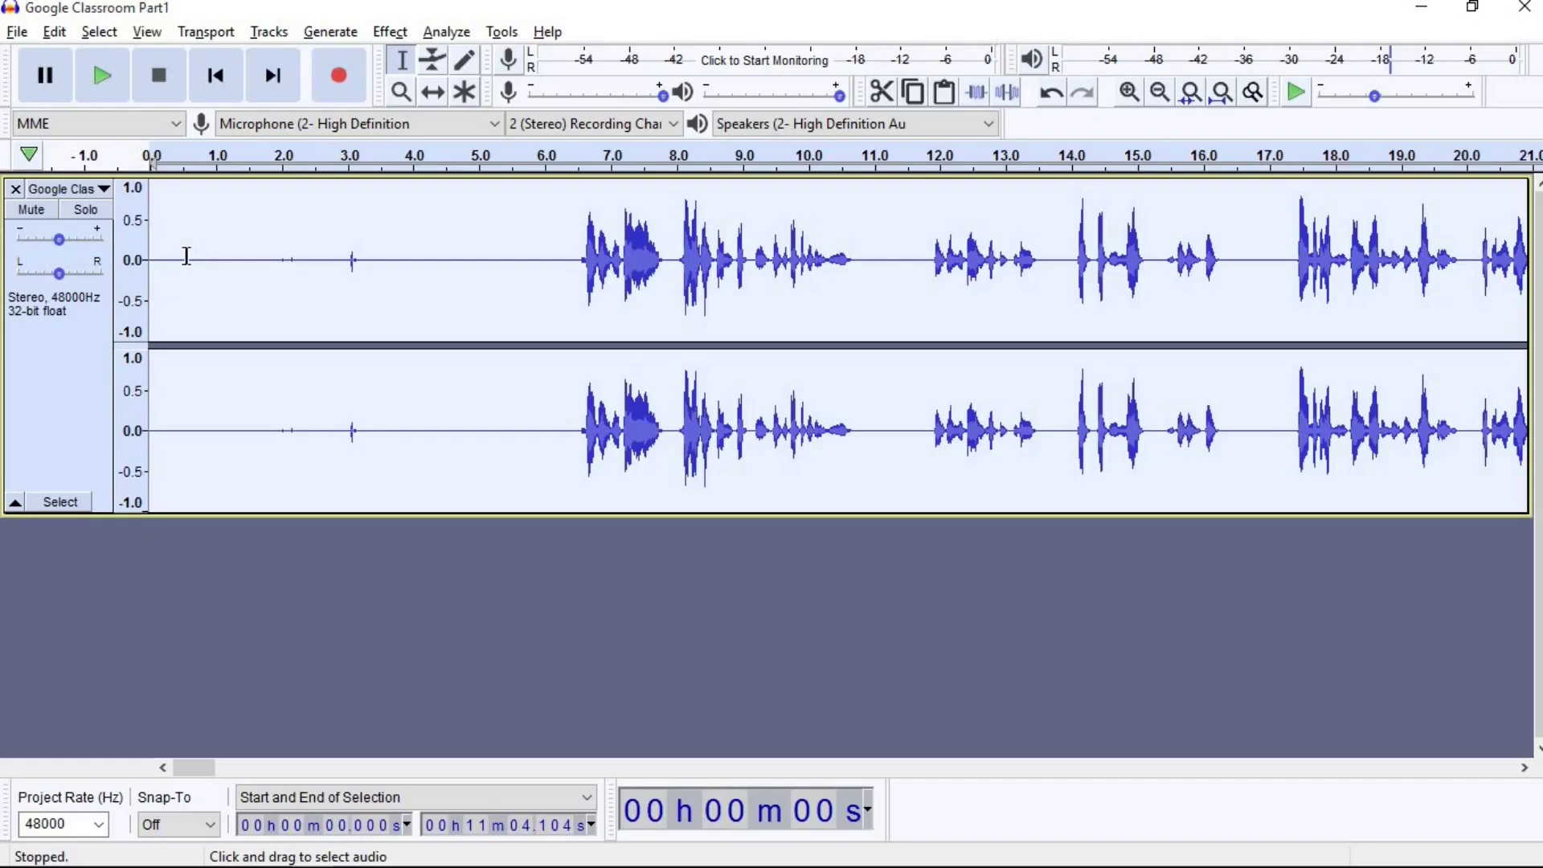
Play the noise-reduced opening of the track from about 0.55 s to check the remaining background noise.
{"action": "left_click_drag", "start_coordinate": [192, 256], "coordinate": [577, 296]}
{"action": "left_click", "coordinate": [187, 211]}
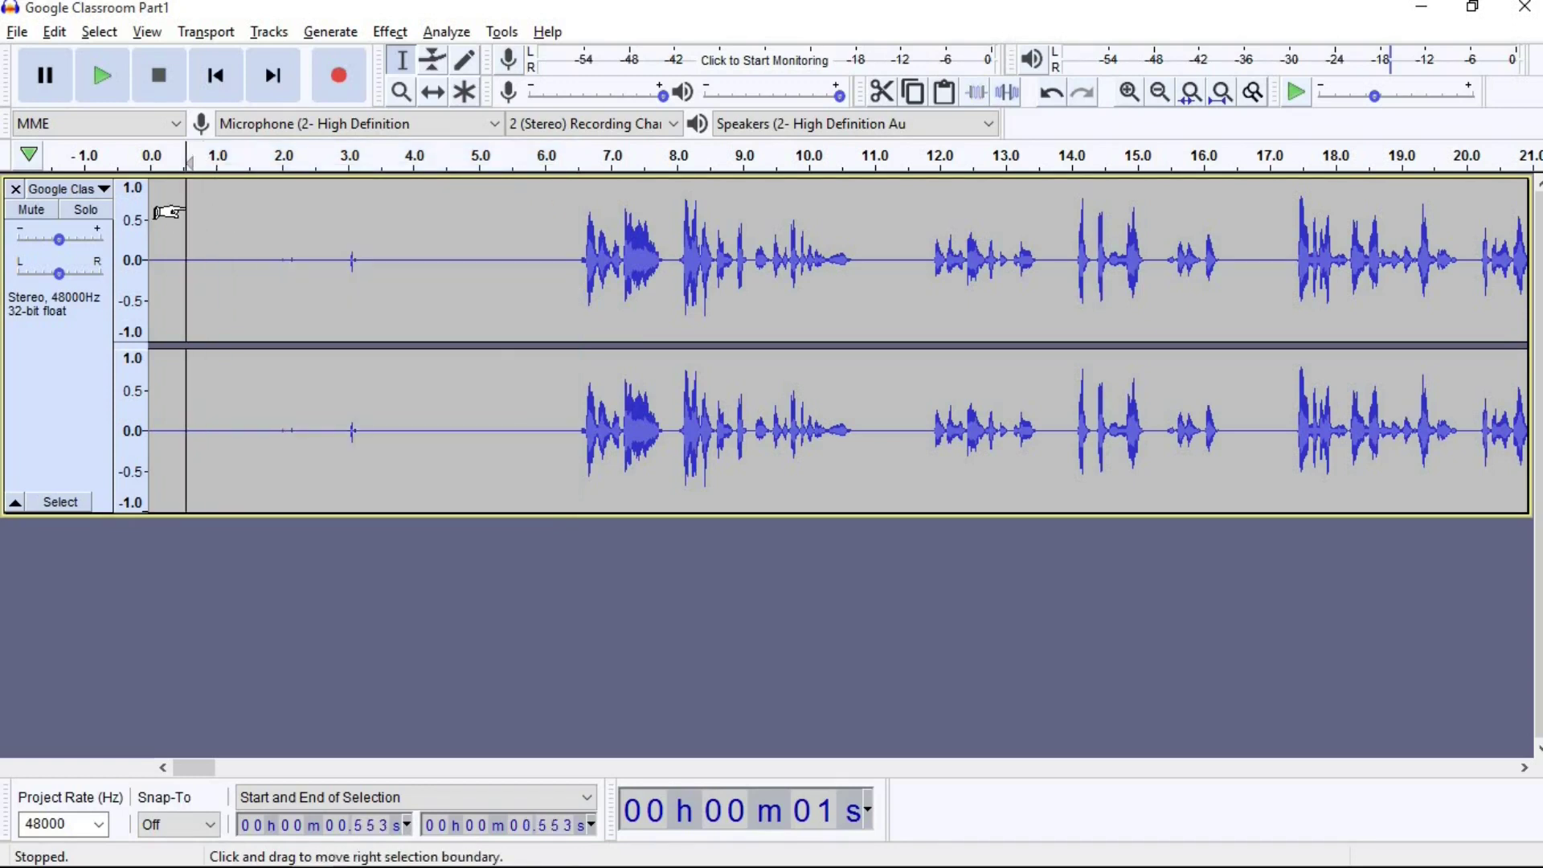
{"action": "key", "text": "space"}
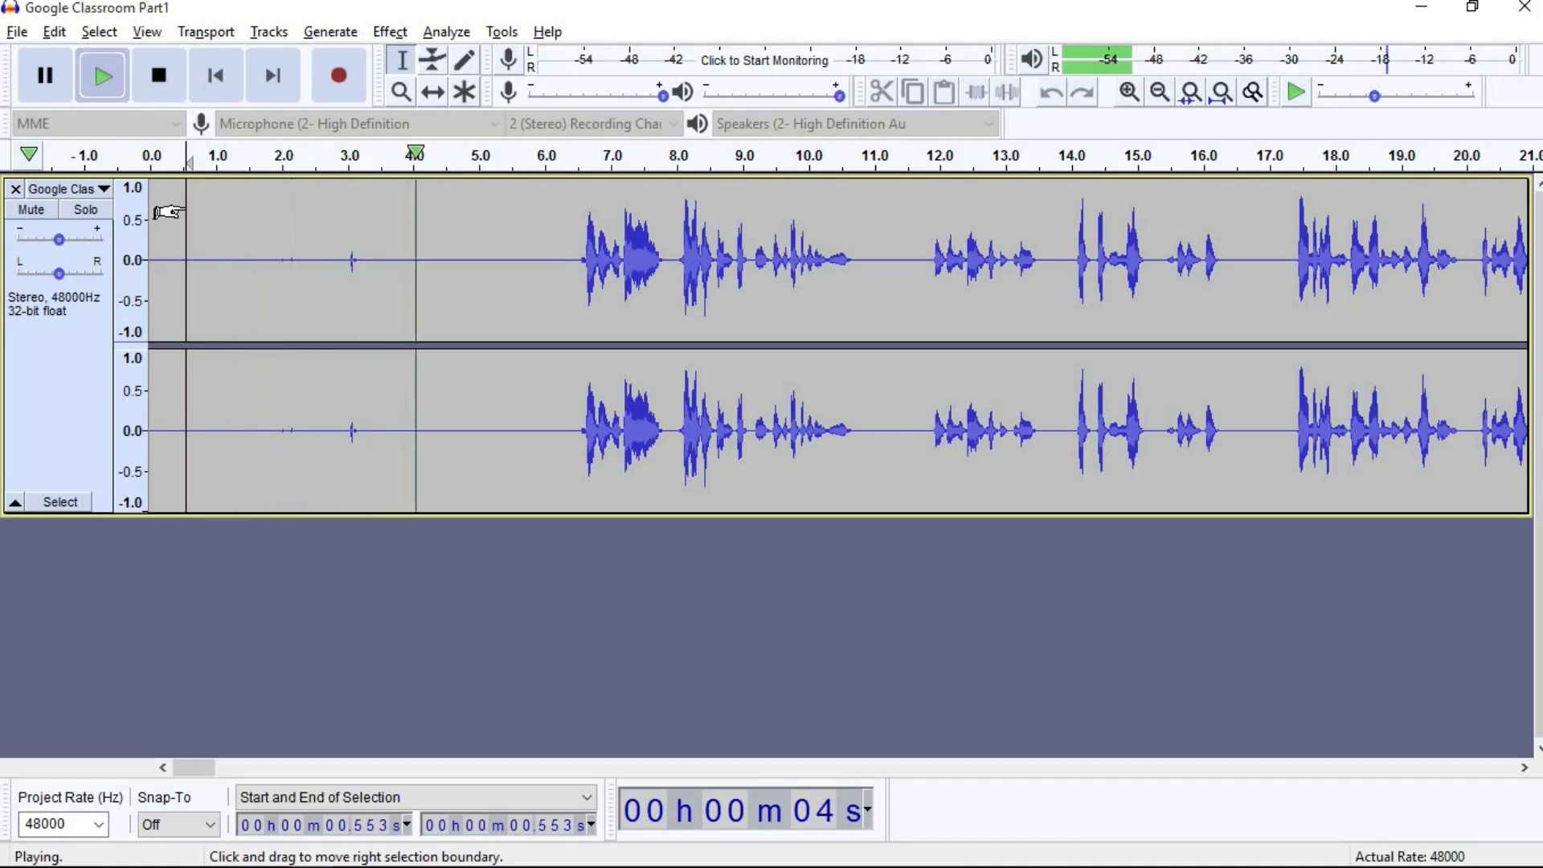
{"action": "key", "text": "space"}
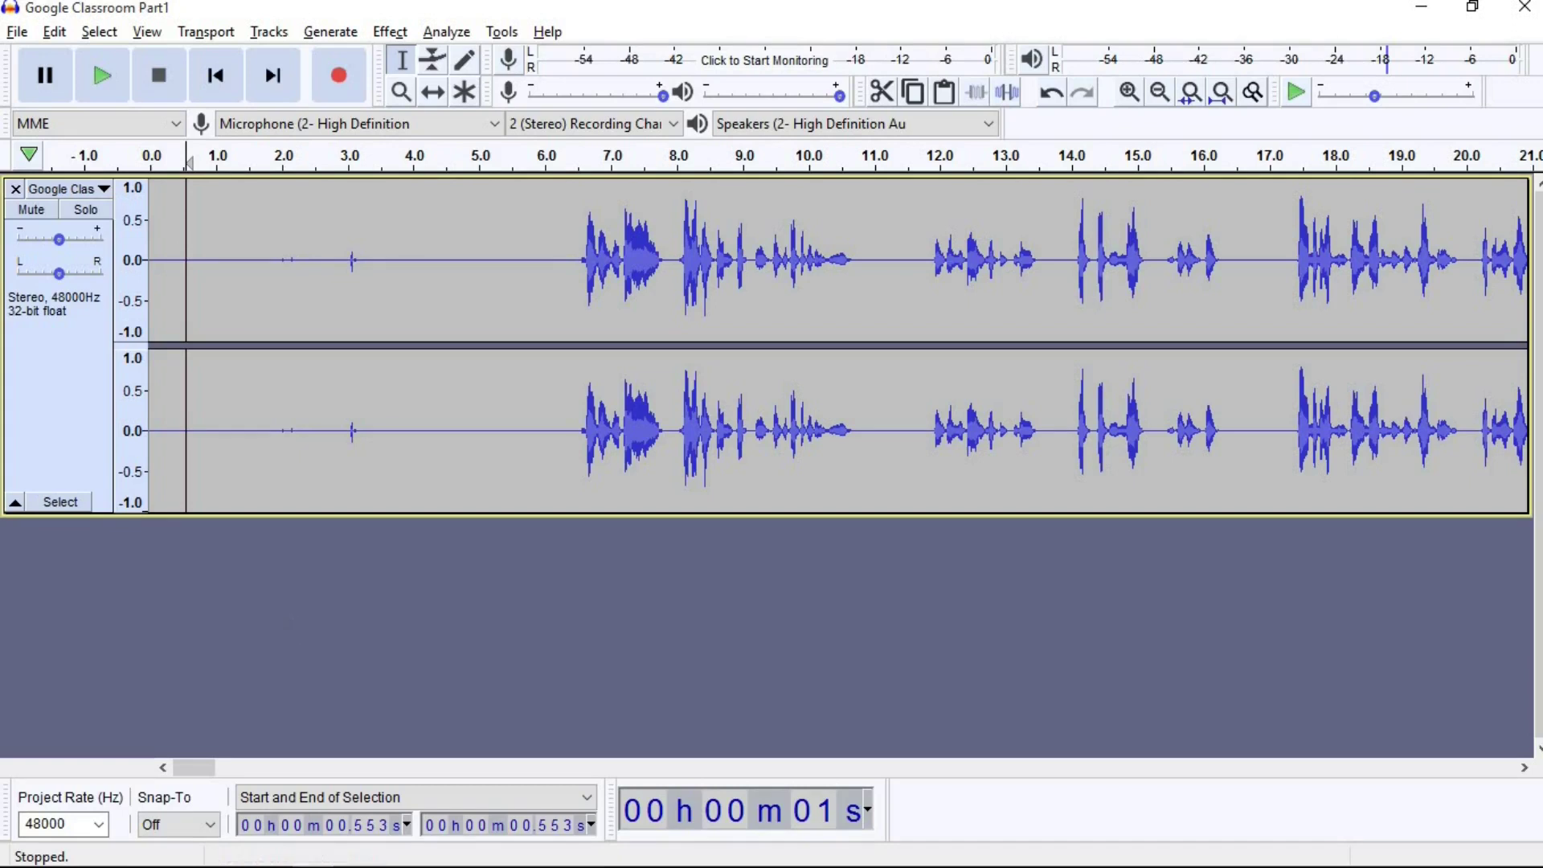
Compare the original Google Classroom Part1 file in the Music player with the cleaned track's opening from about 0.4 s, and close the player.
{"action": "left_click", "coordinate": [145, 854]}
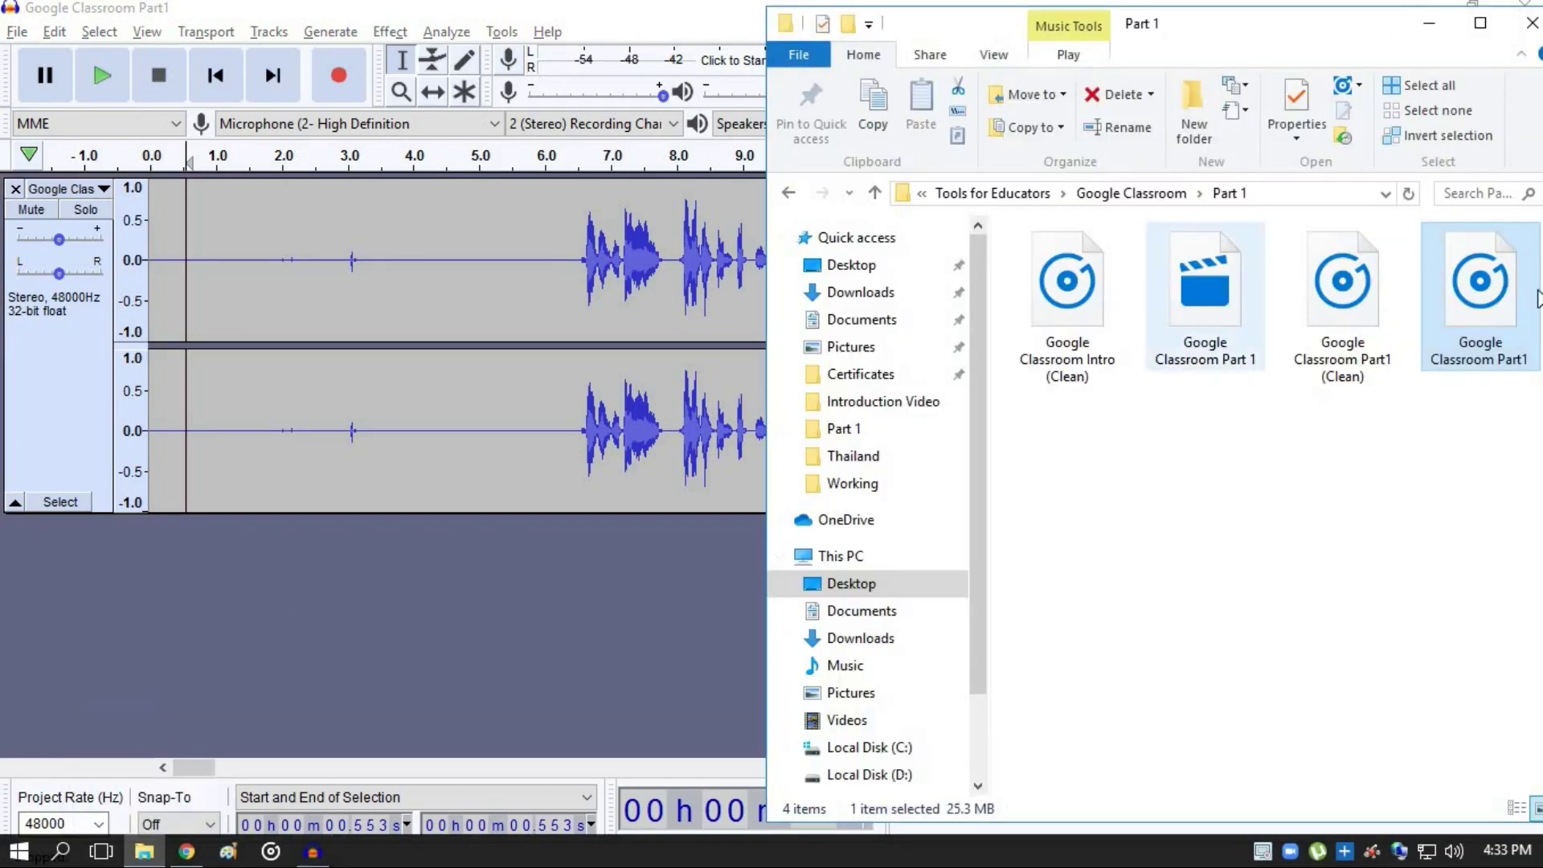
{"action": "double_click", "coordinate": [1497, 296]}
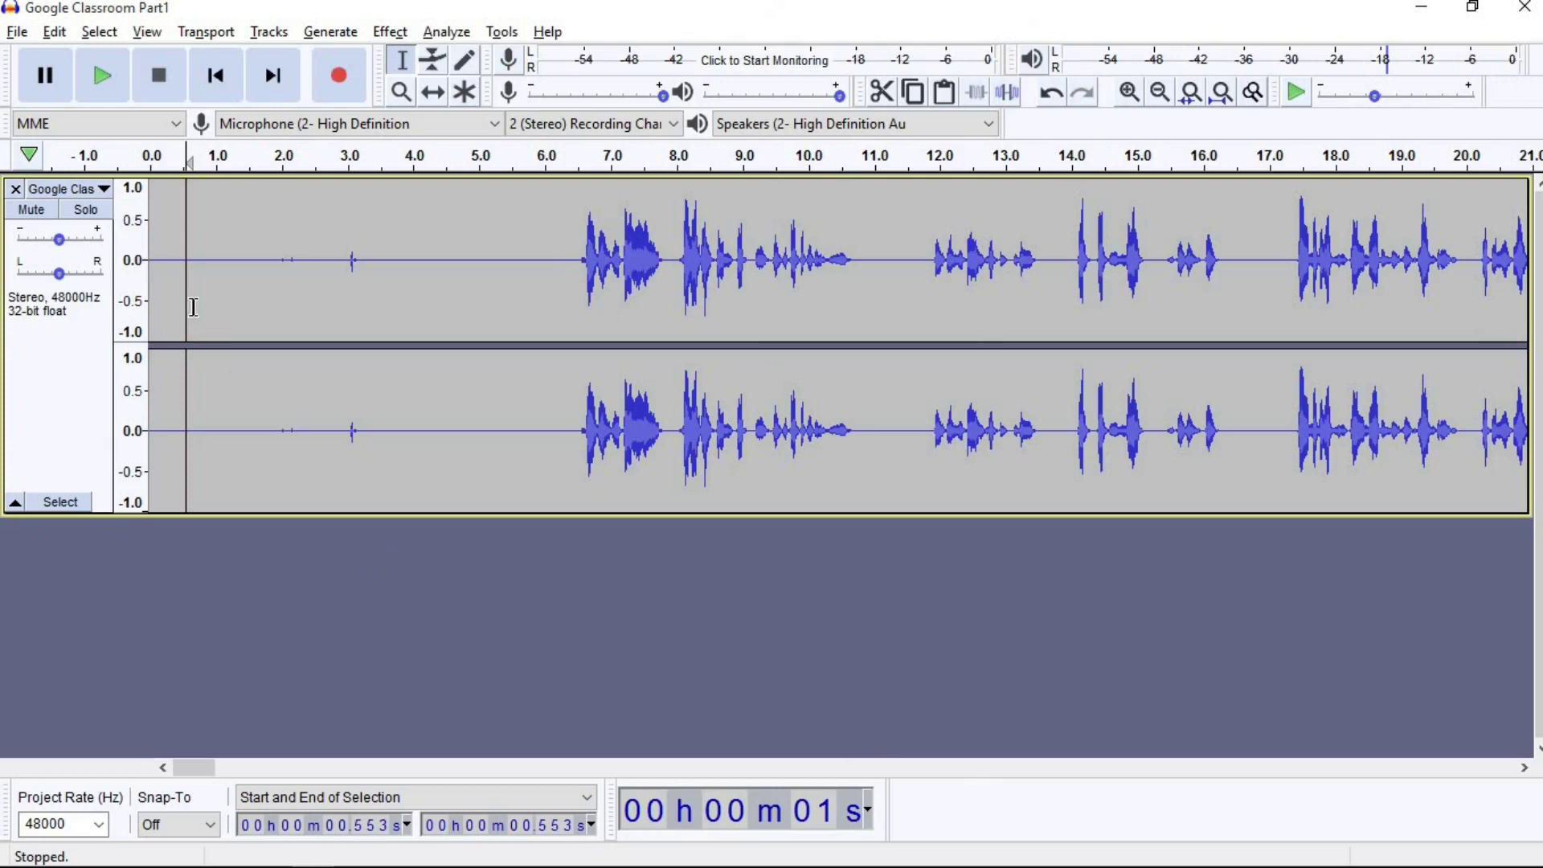
{"action": "left_click", "coordinate": [177, 207]}
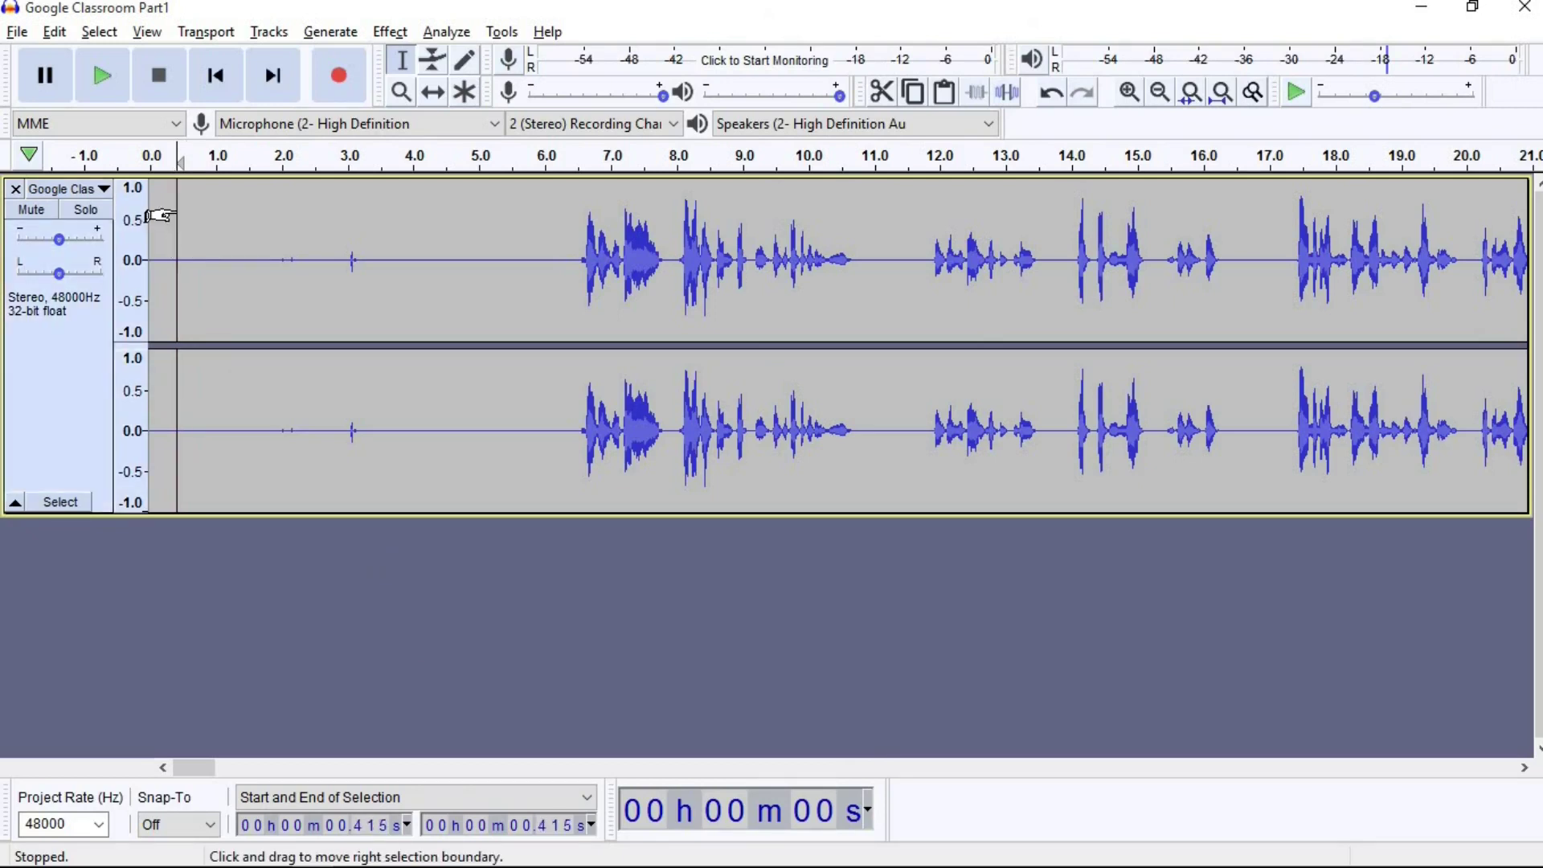
{"action": "key", "text": "space"}
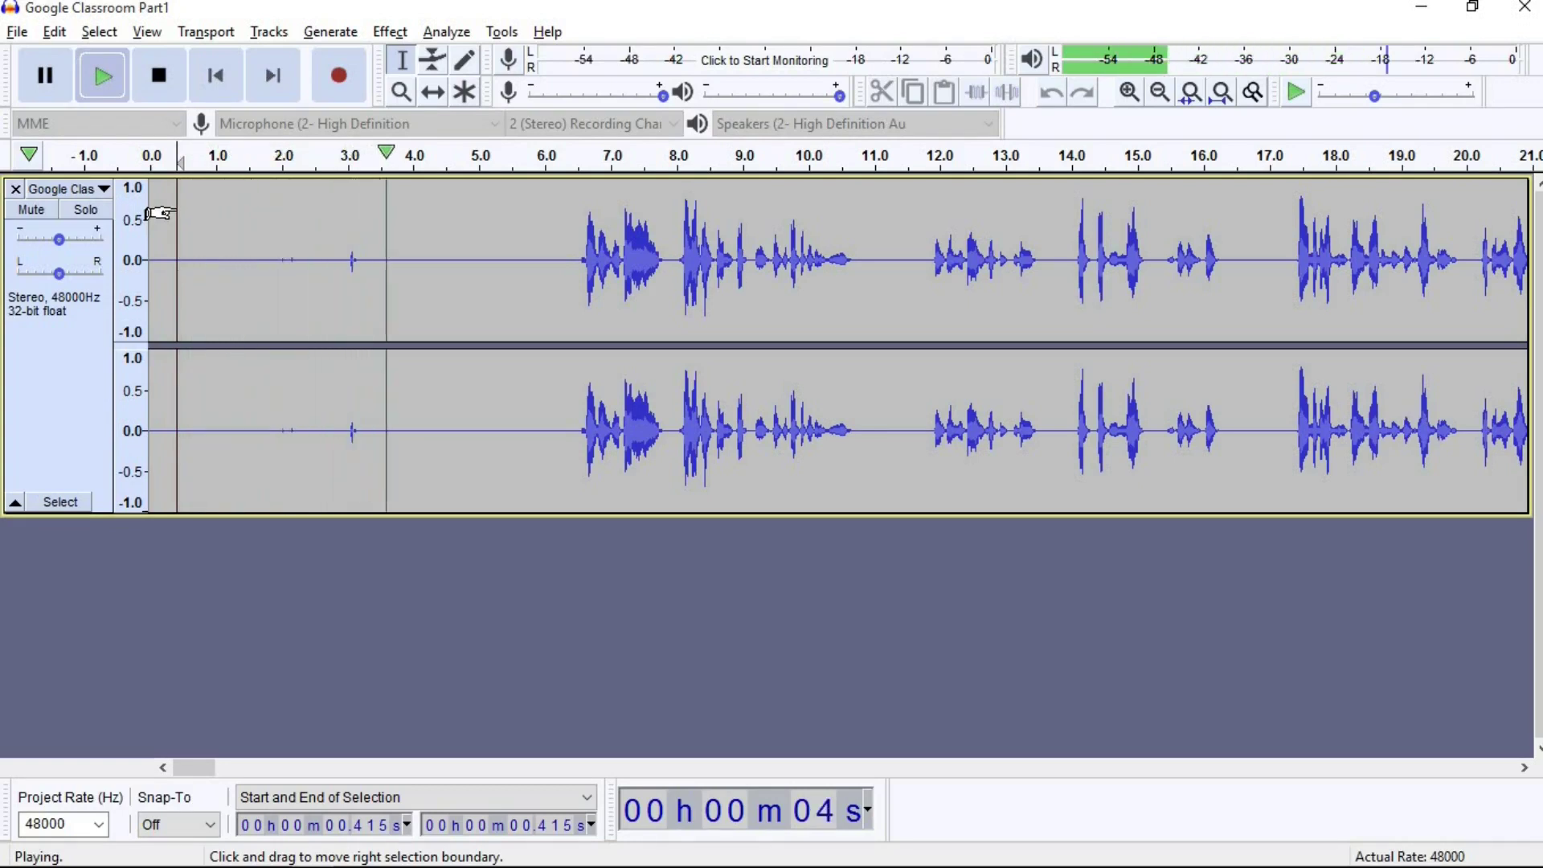
{"action": "key", "text": "space"}
{"action": "key", "text": "alt+Tab"}
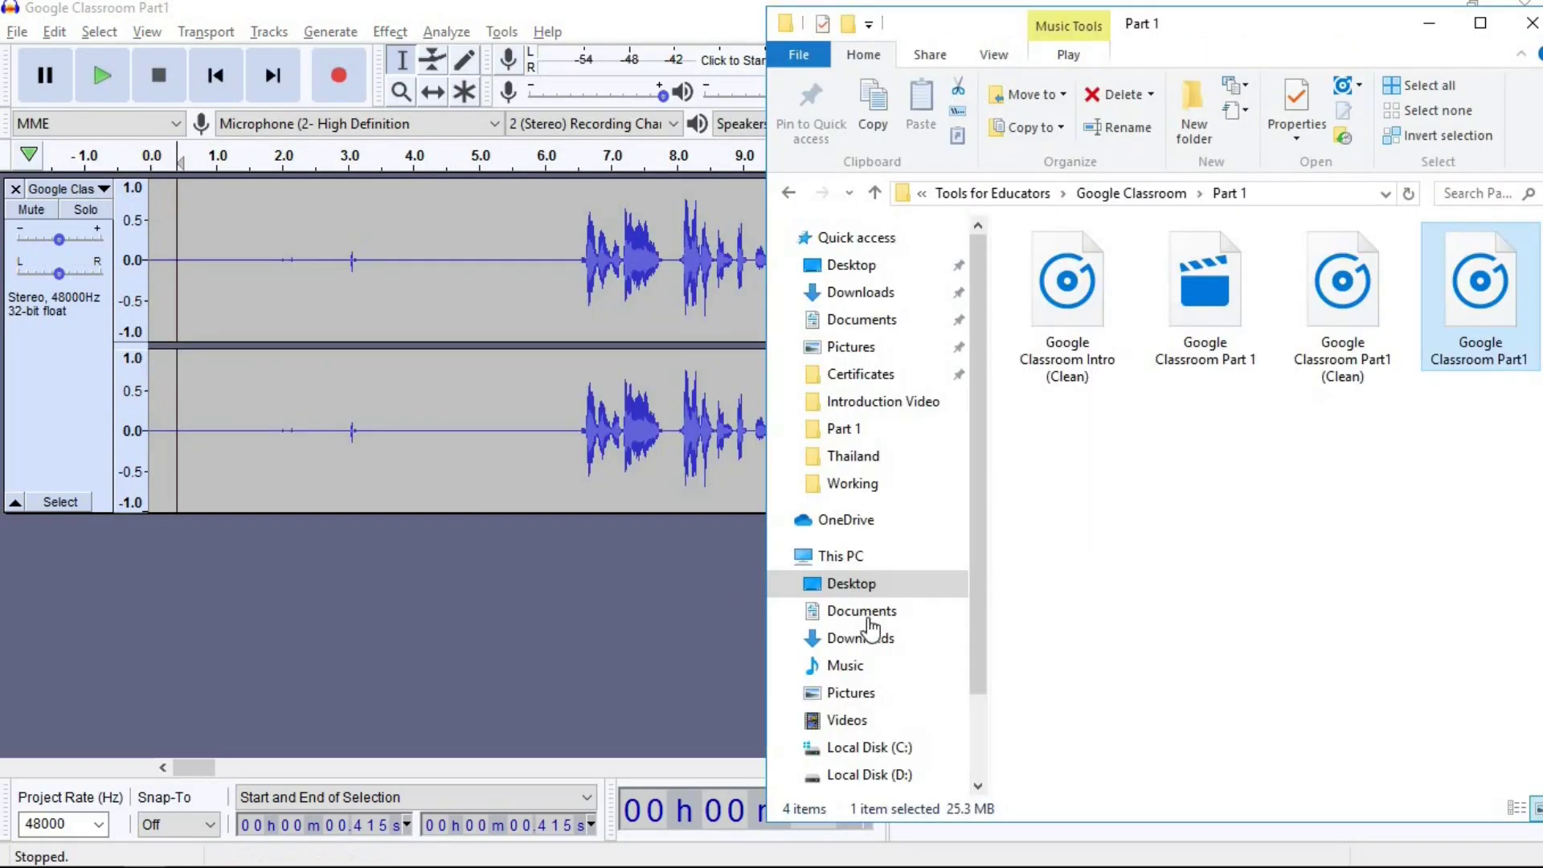
{"action": "double_click", "coordinate": [1482, 283]}
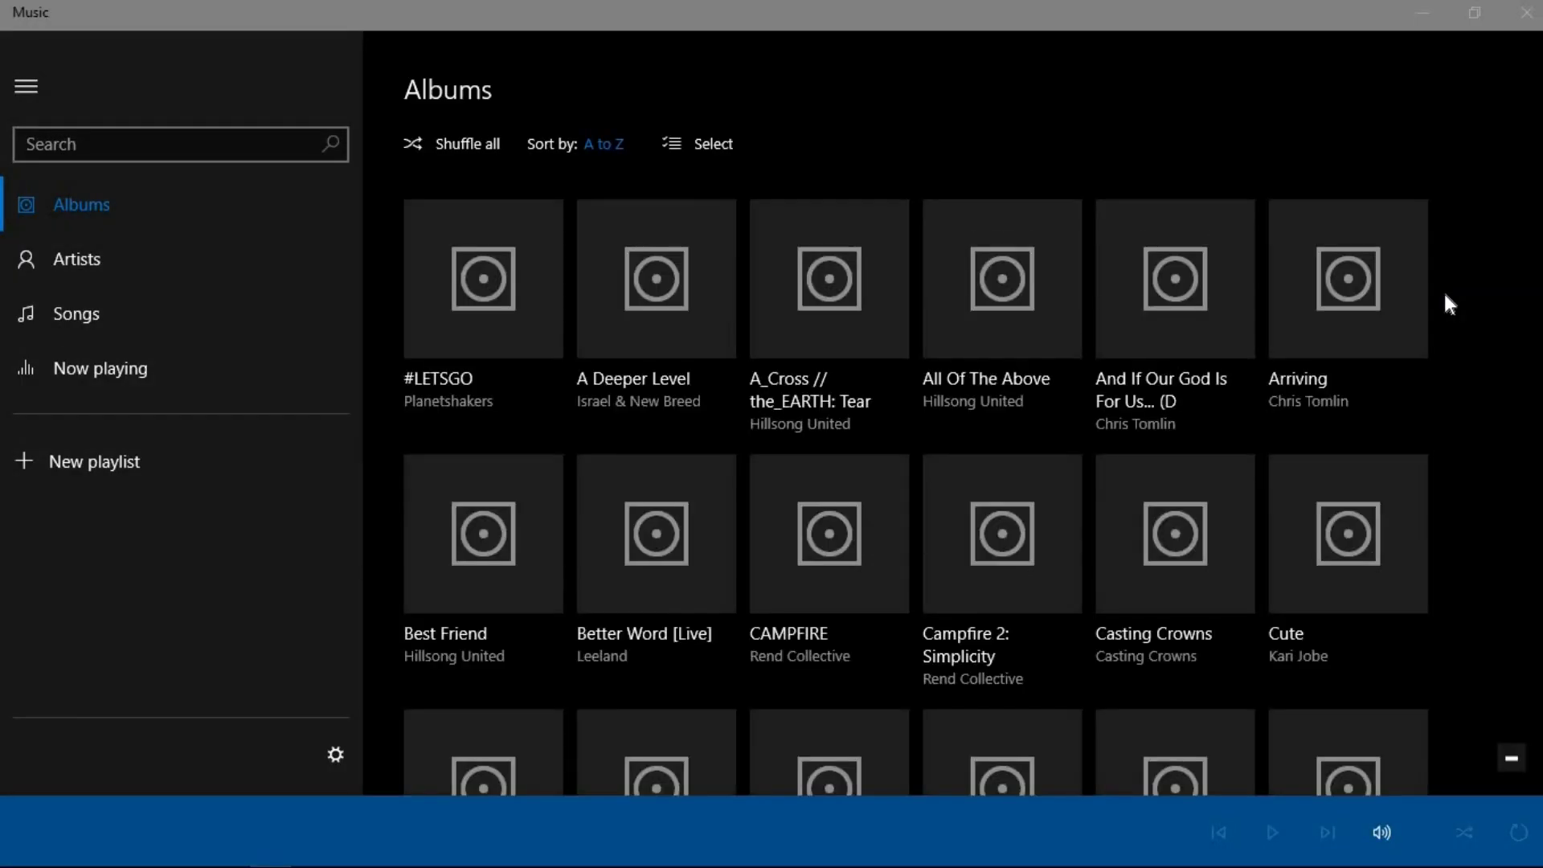
{"action": "left_click", "coordinate": [1524, 16]}
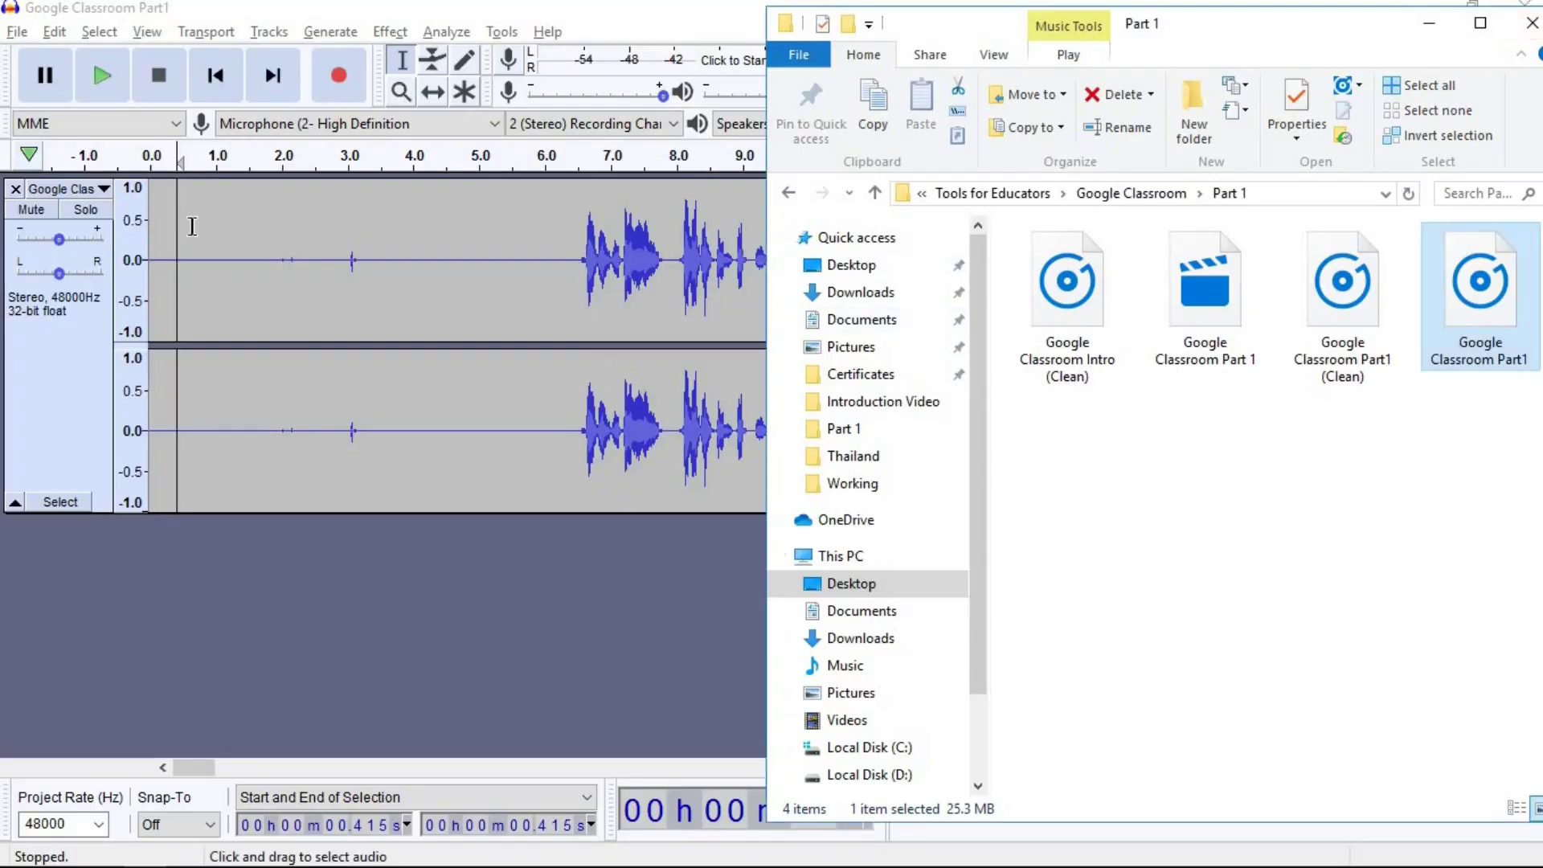
Close the Part 1 folder window and play the cleaned track's opening from about 0.6 s.
{"action": "left_click", "coordinate": [1516, 16]}
{"action": "key", "text": "space"}
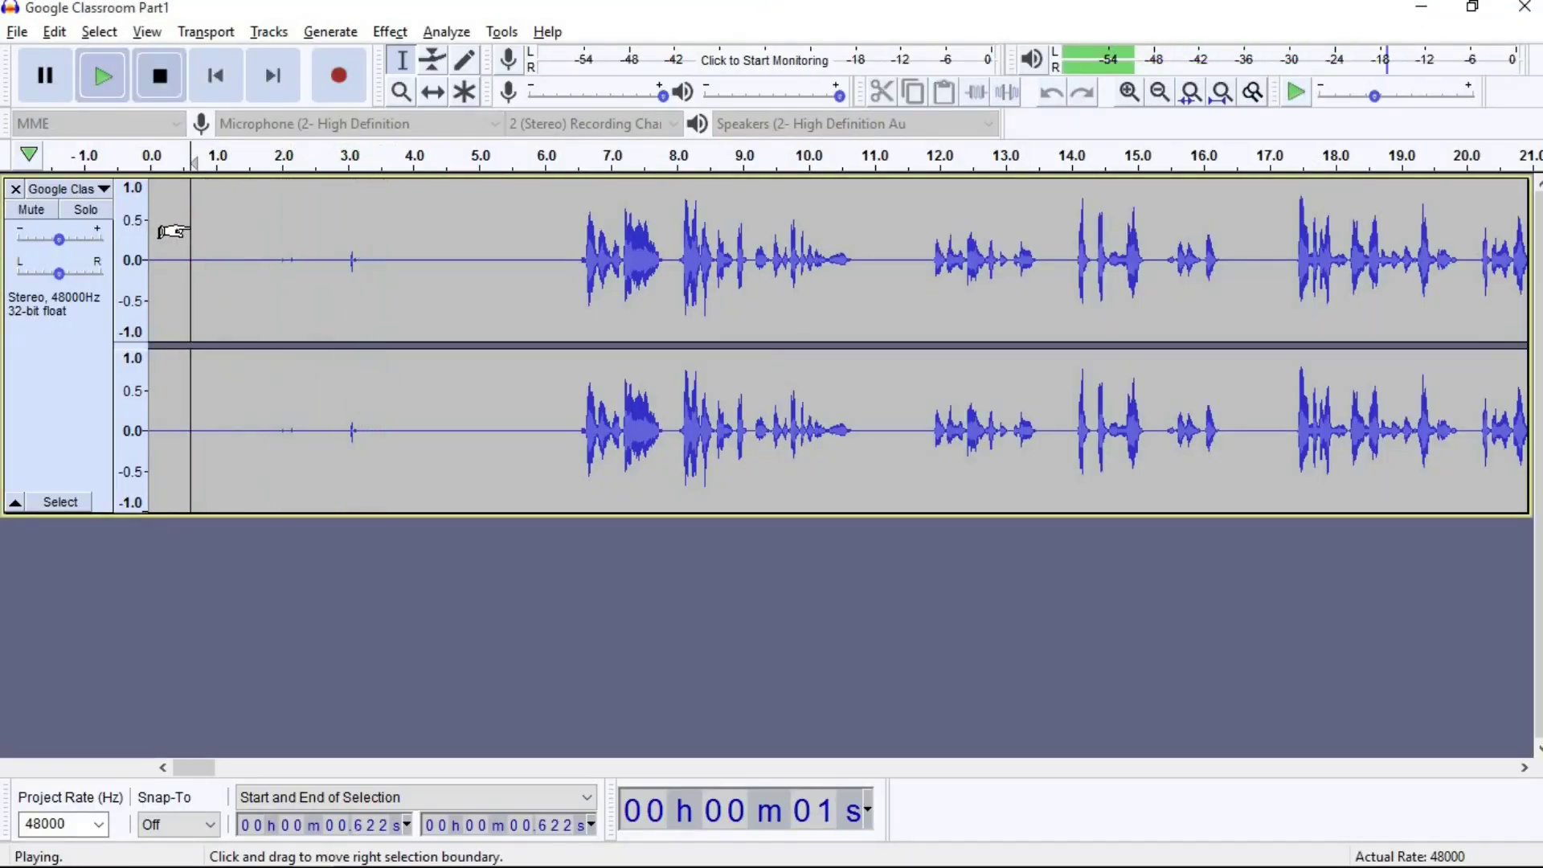
{"action": "key", "text": "space"}
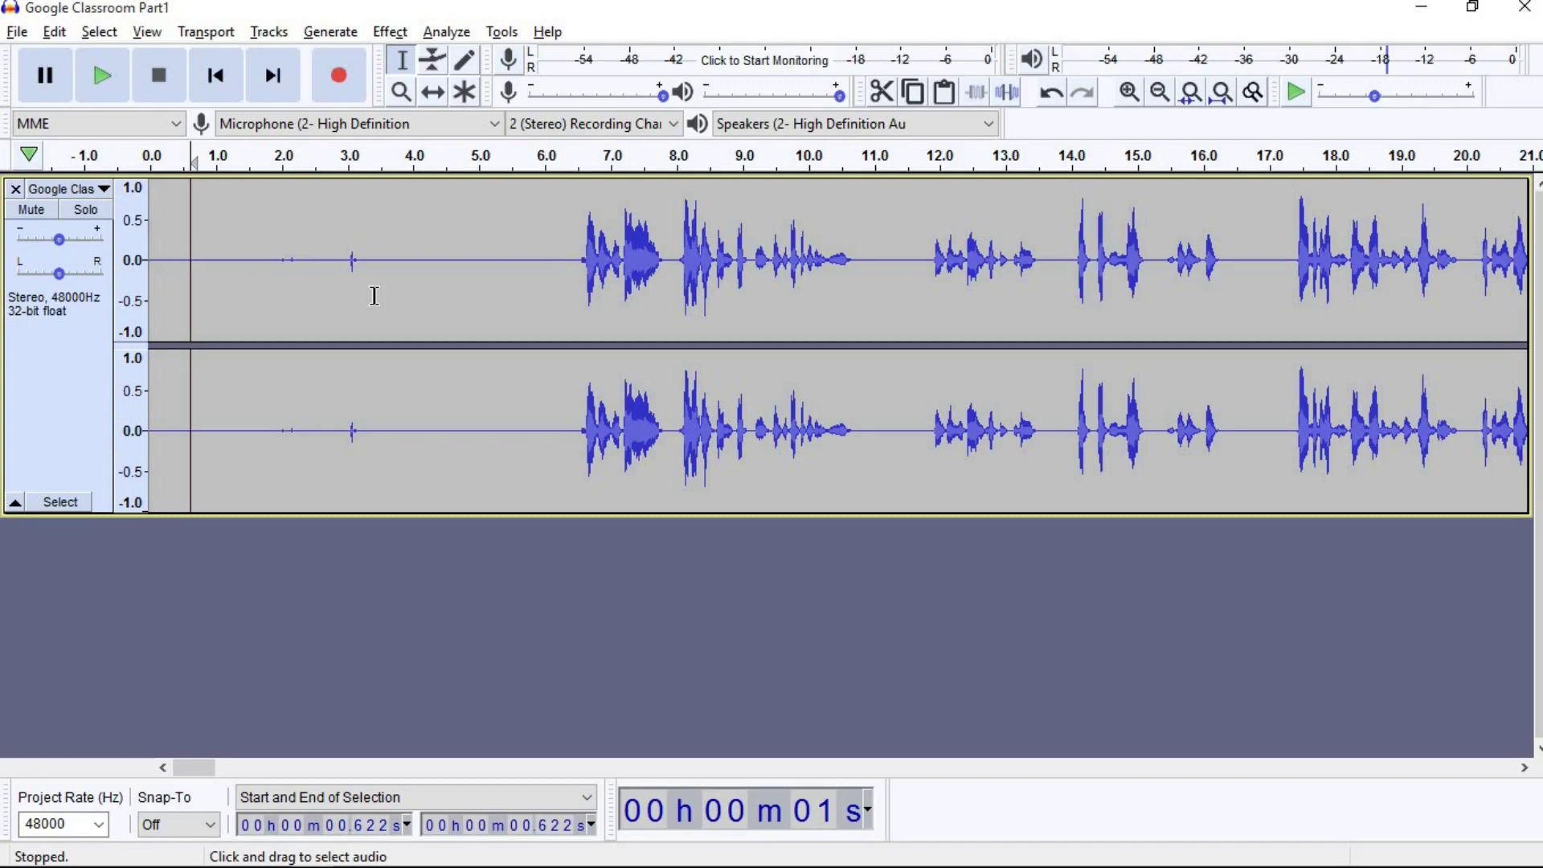
Export the cleaned recording as an MP3 named Google Classroom Part1 in the Audacity folder, with the Standard 170-210 kbps preset and empty metadata tags.
{"action": "left_click", "coordinate": [18, 33]}
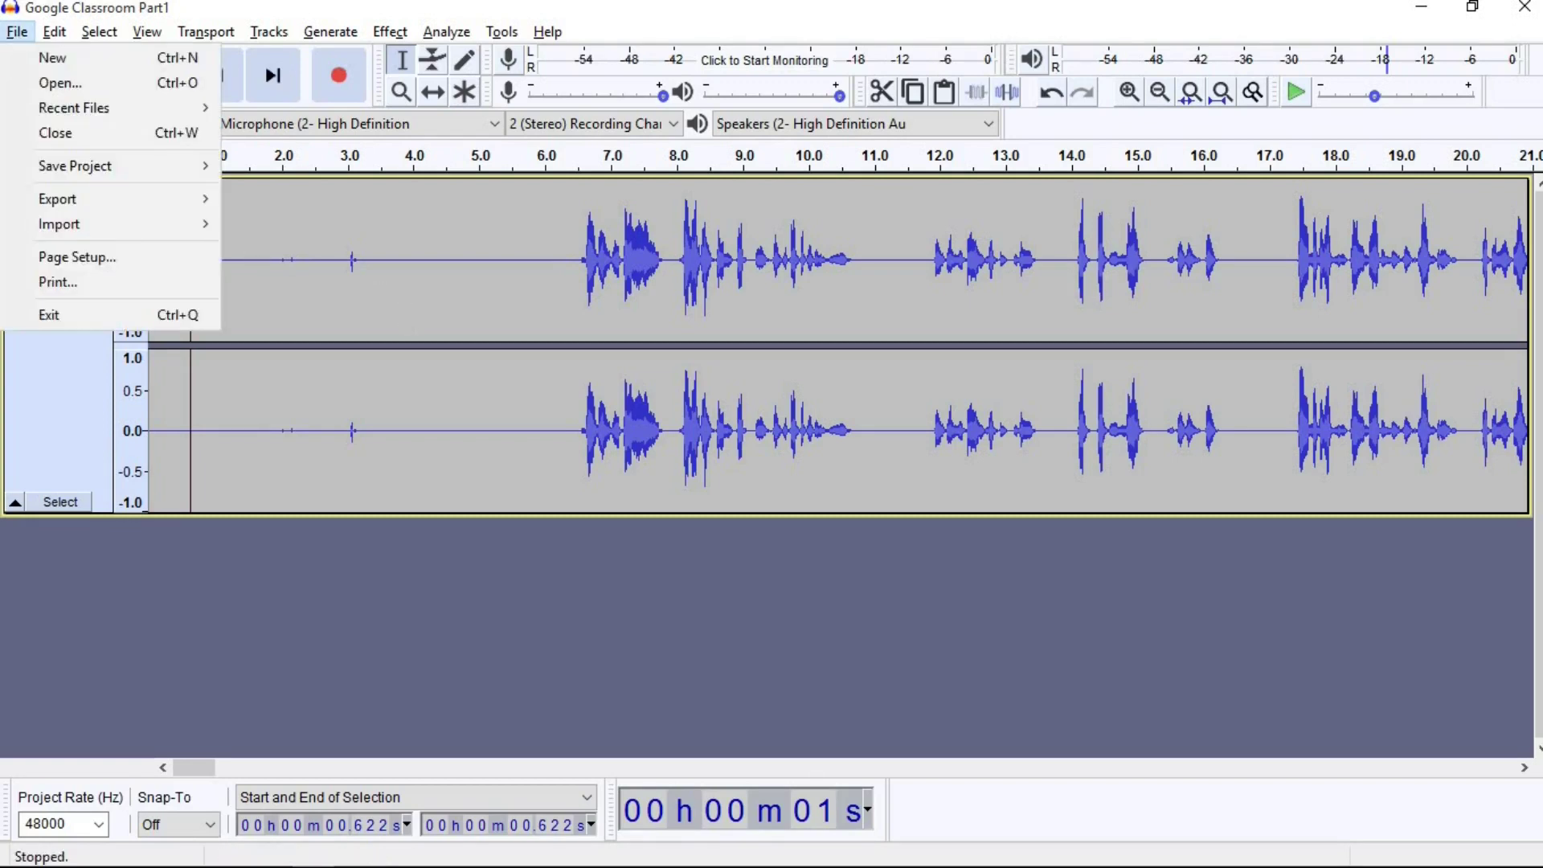
{"action": "mouse_move", "coordinate": [144, 203]}
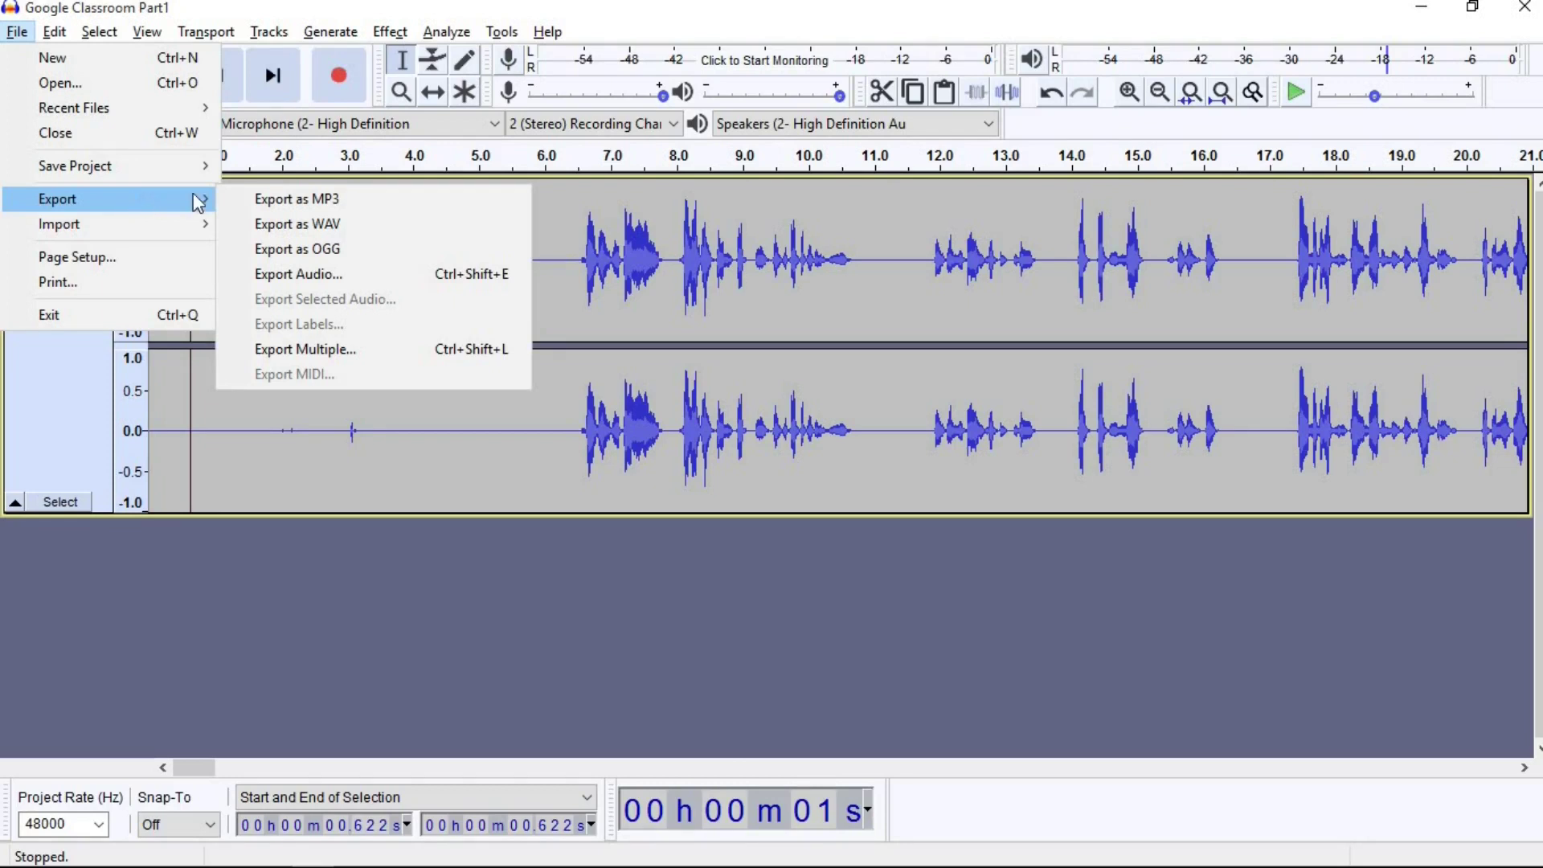
{"action": "left_click", "coordinate": [308, 202]}
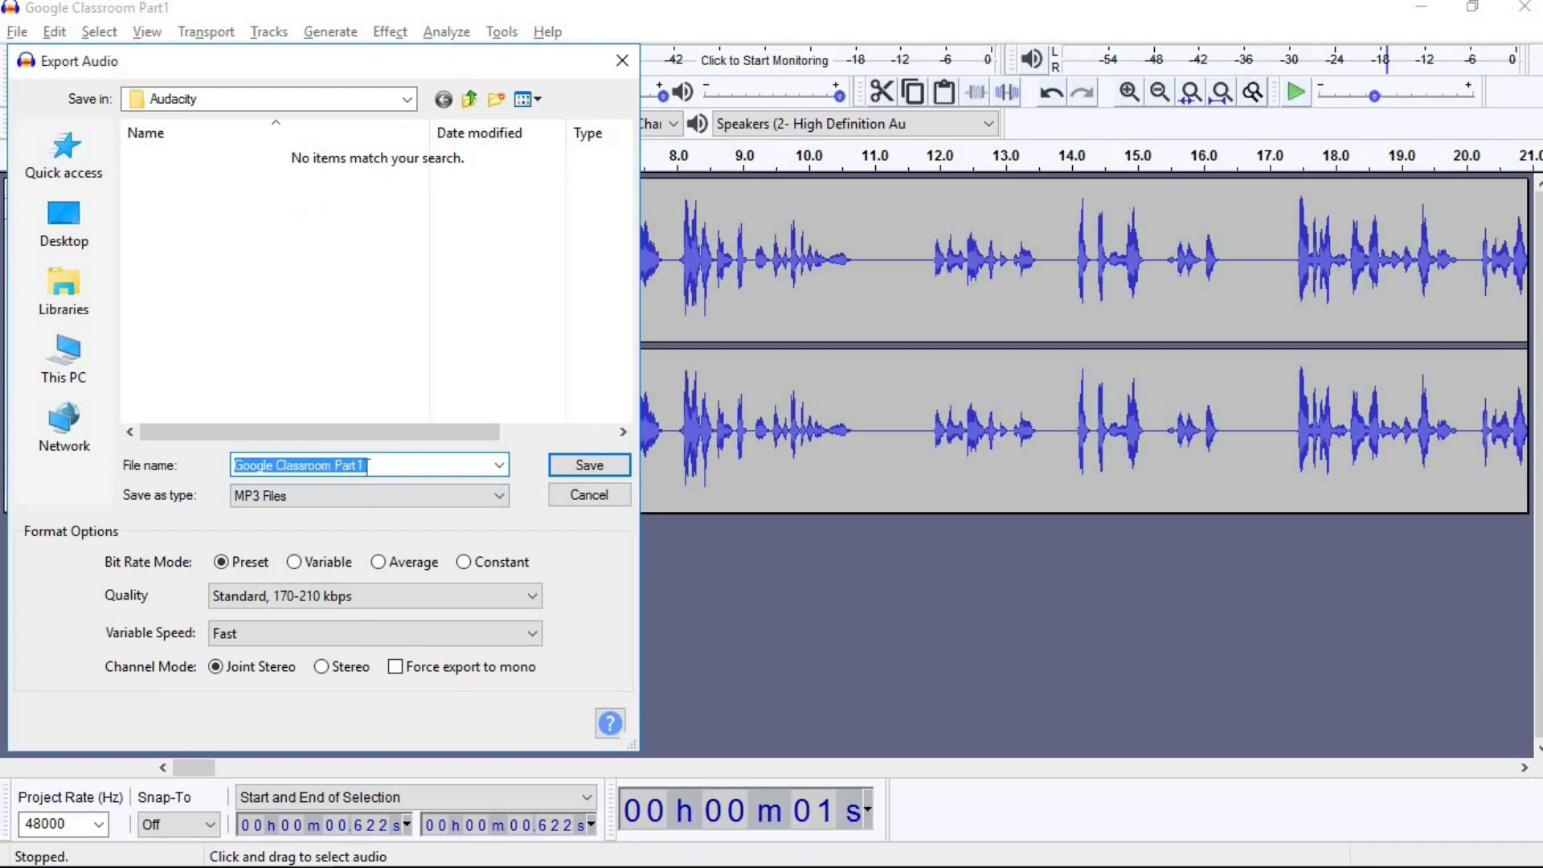
{"action": "left_click", "coordinate": [596, 470]}
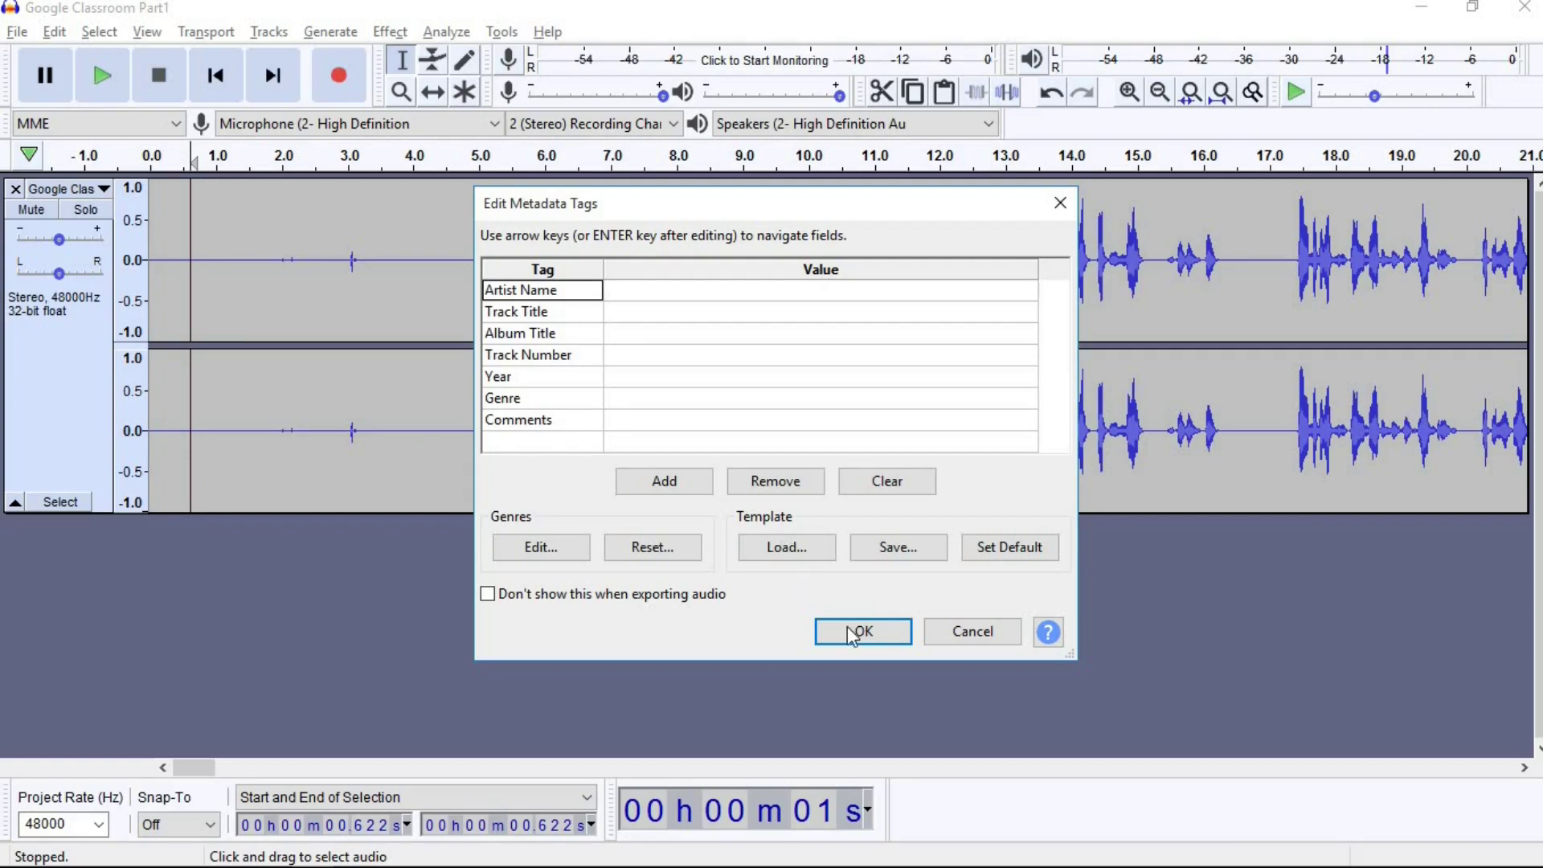
{"action": "left_click", "coordinate": [854, 635]}
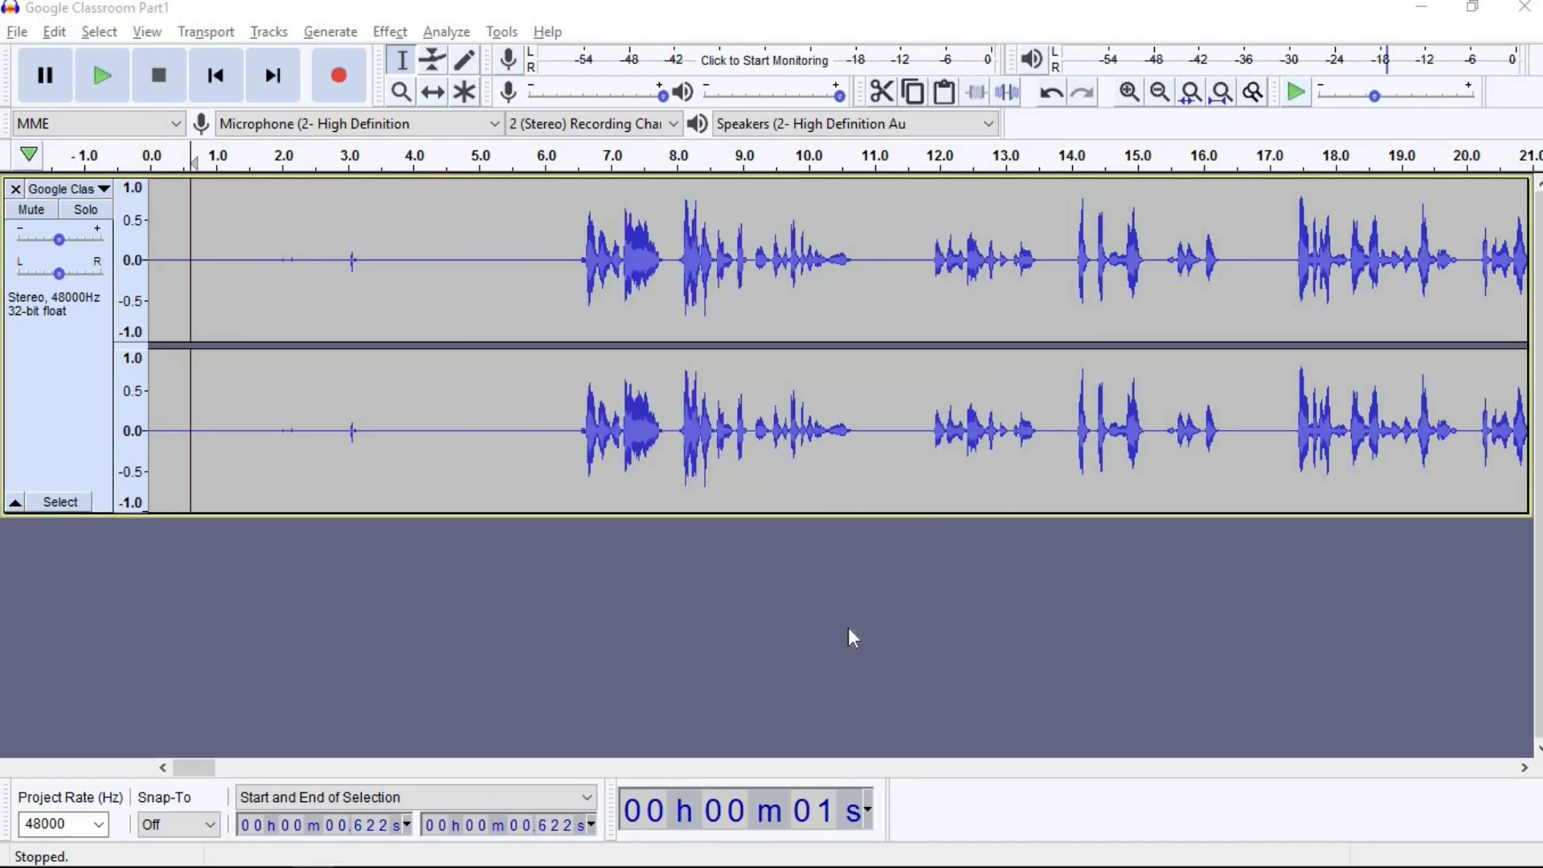